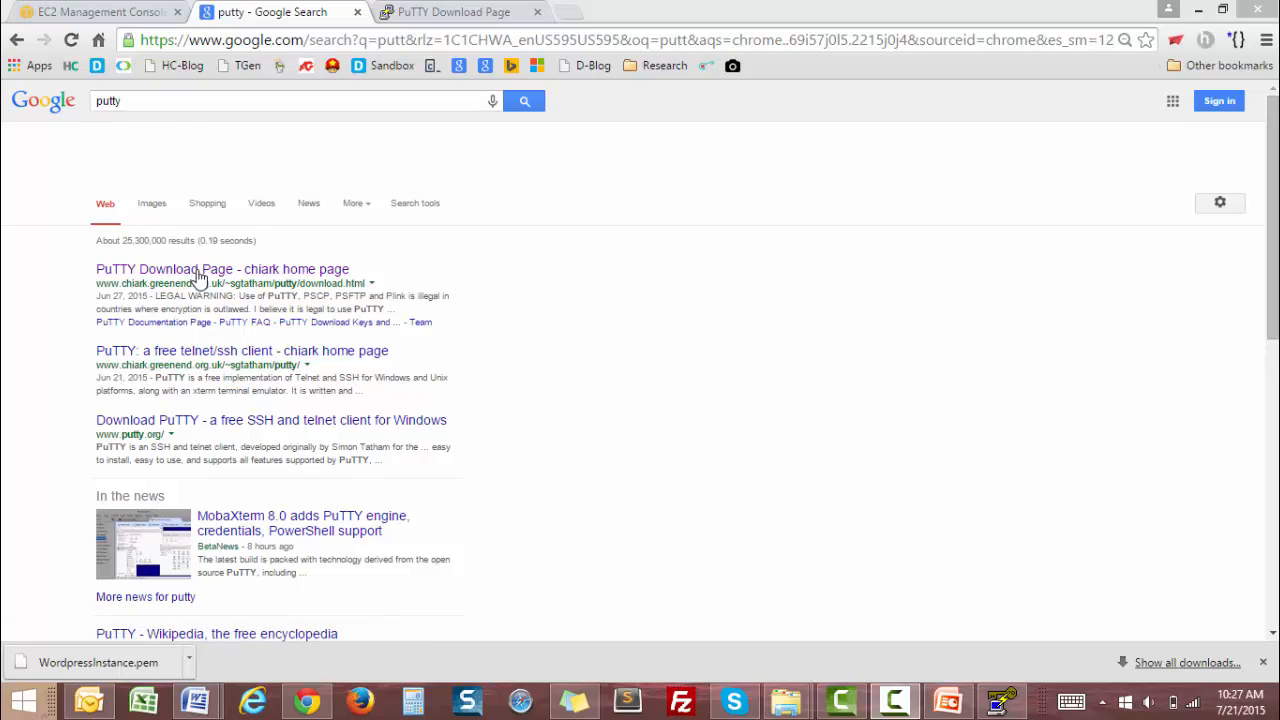
Open the PuTTY Download Page and review the Windows binaries, noting PuTTY and PuTTYgen.
click(199, 277)
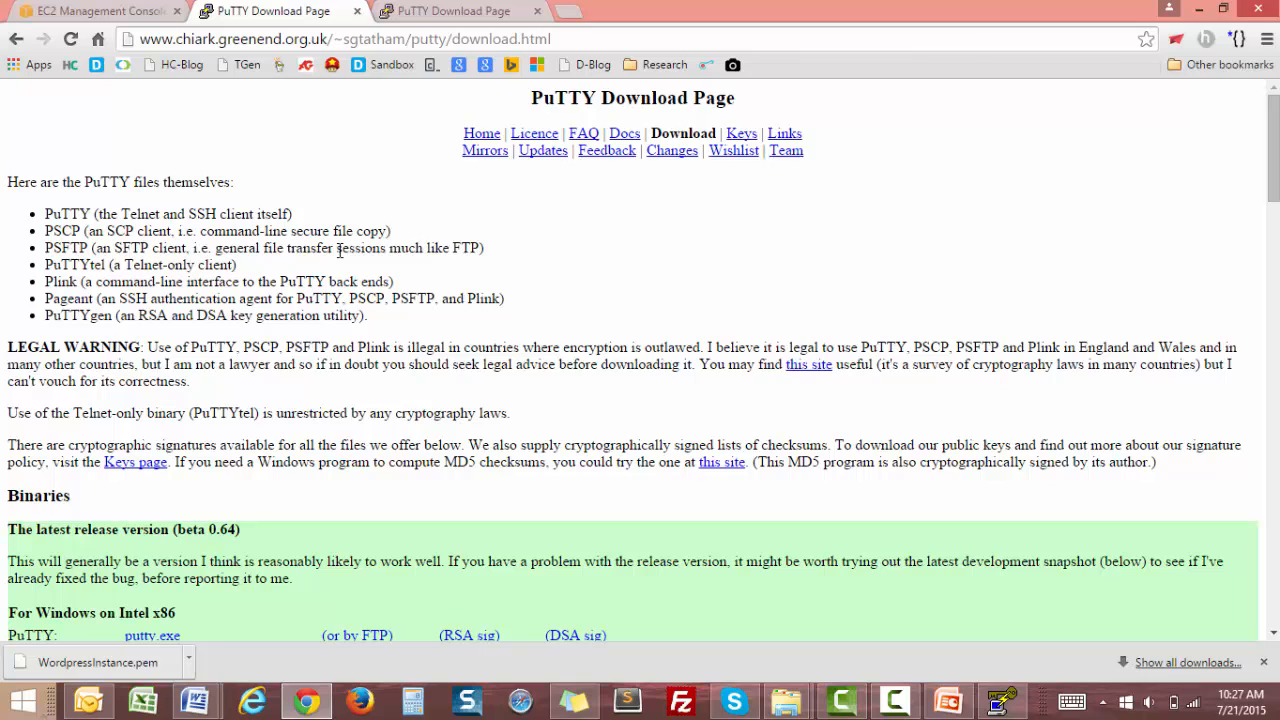
scroll(340, 250, down, 3)
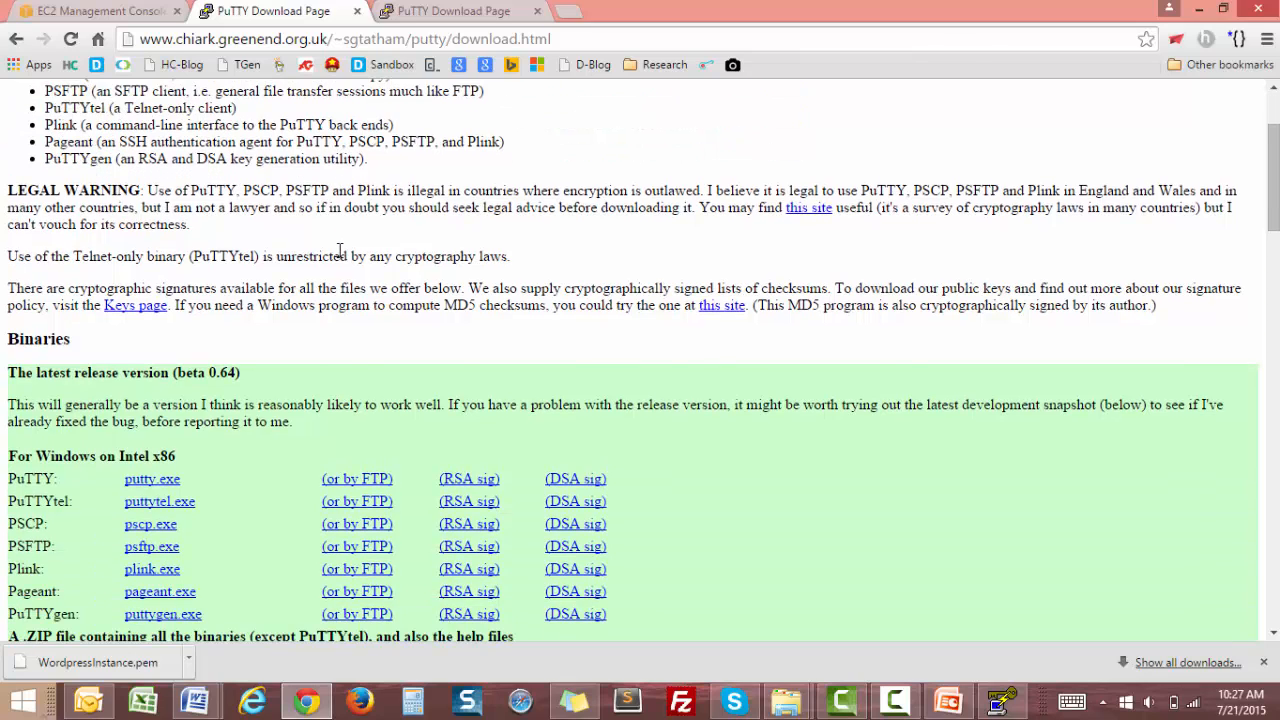
scroll(340, 250, down, 4)
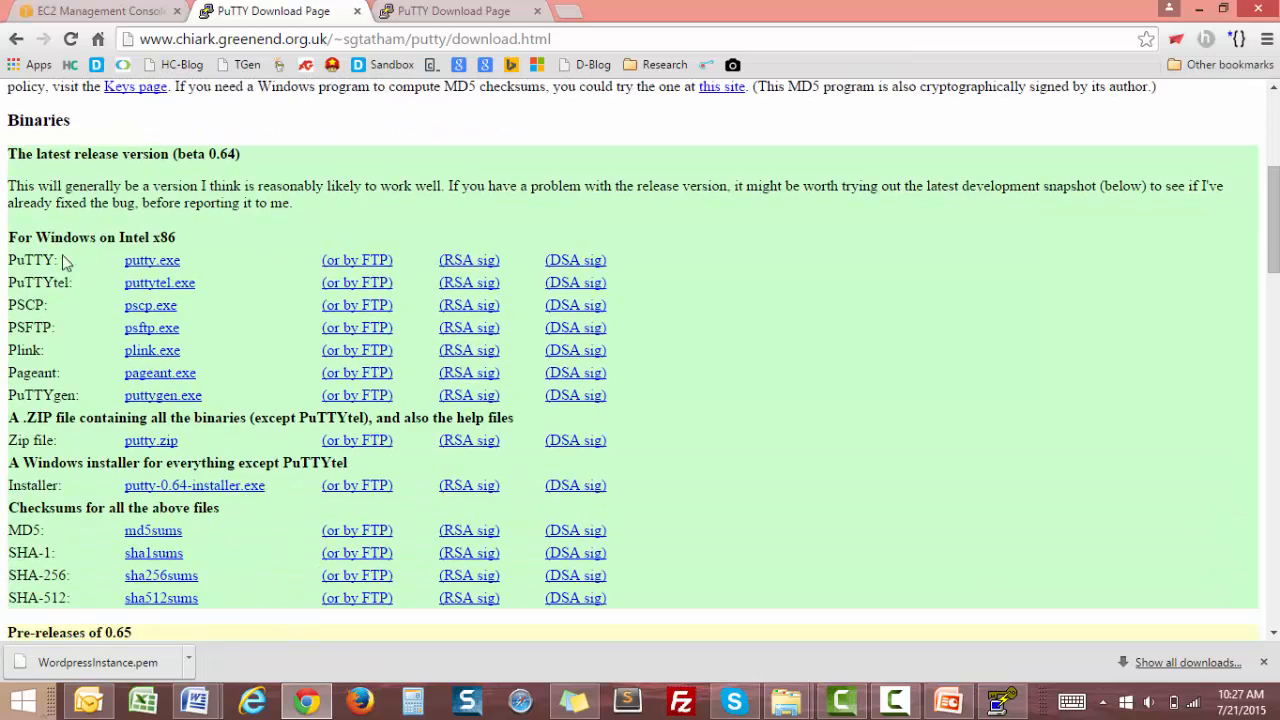
drag(11, 262, 73, 254)
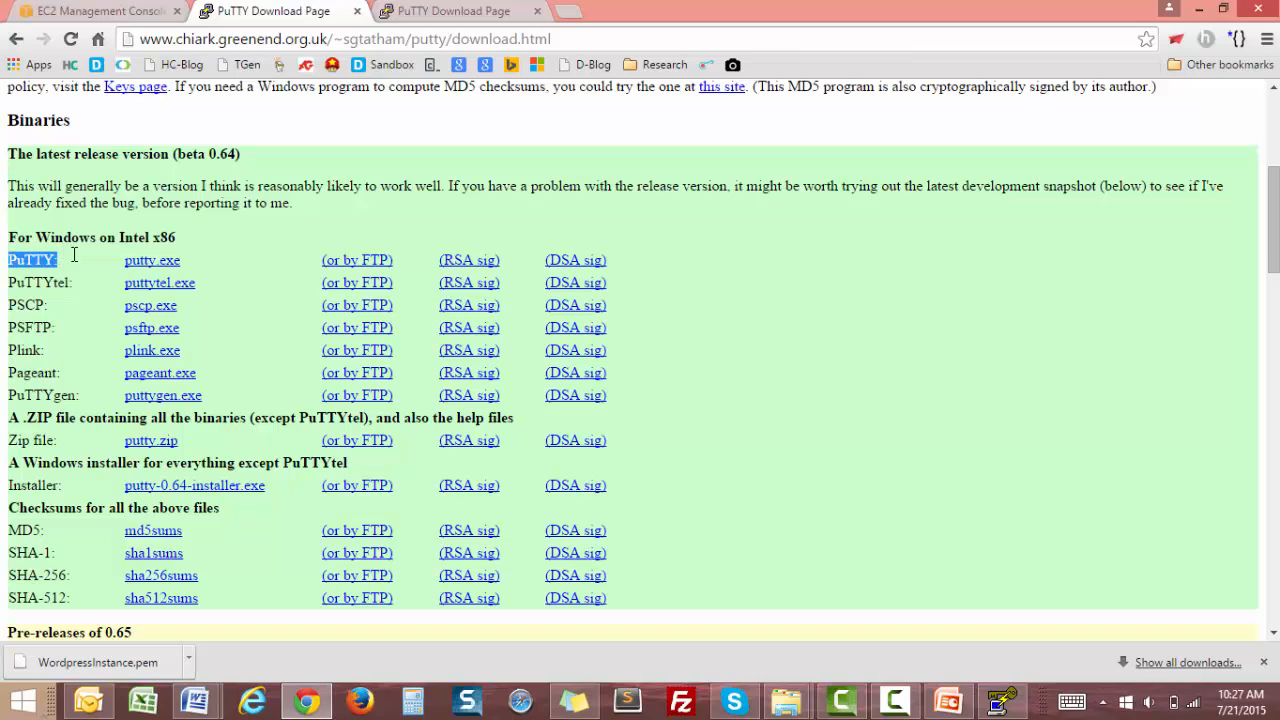
drag(87, 398, 10, 403)
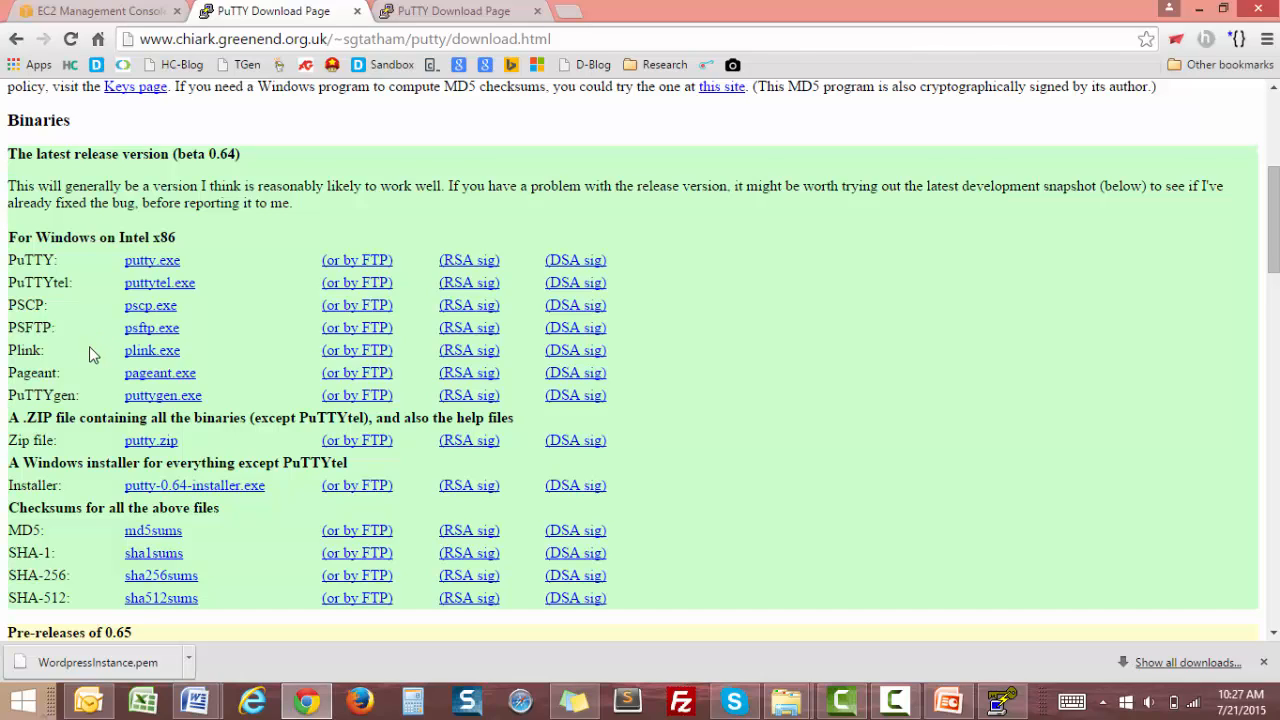
drag(84, 399, 12, 398)
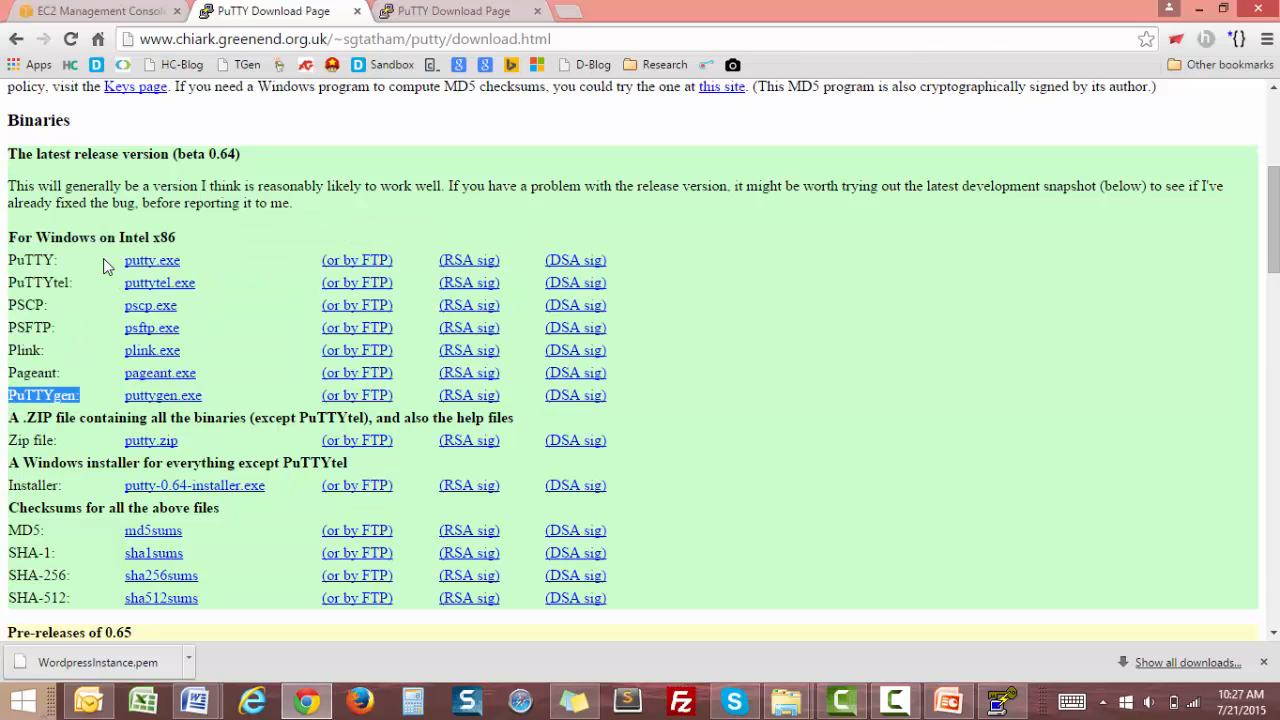
drag(100, 260, 10, 264)
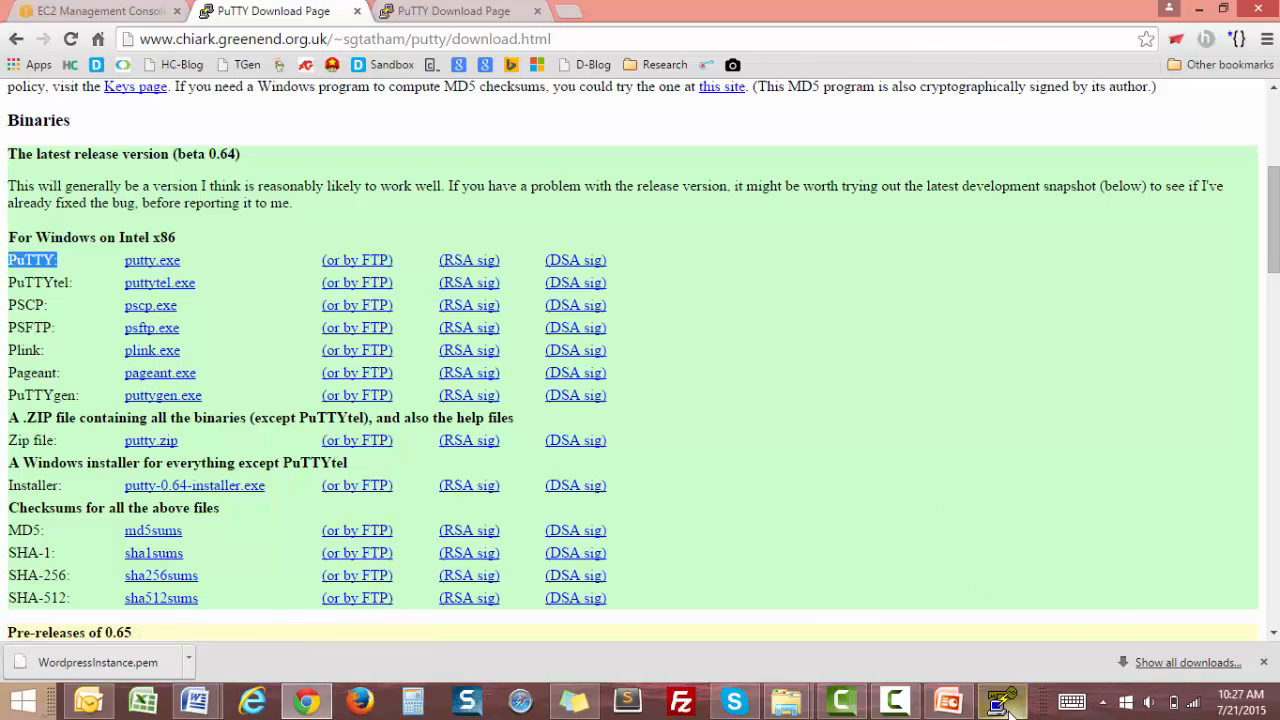
Import the WordpressInstance.pem key from the Amazon Videos folder into PuTTY Key Generator.
mouse_move(1006, 708)
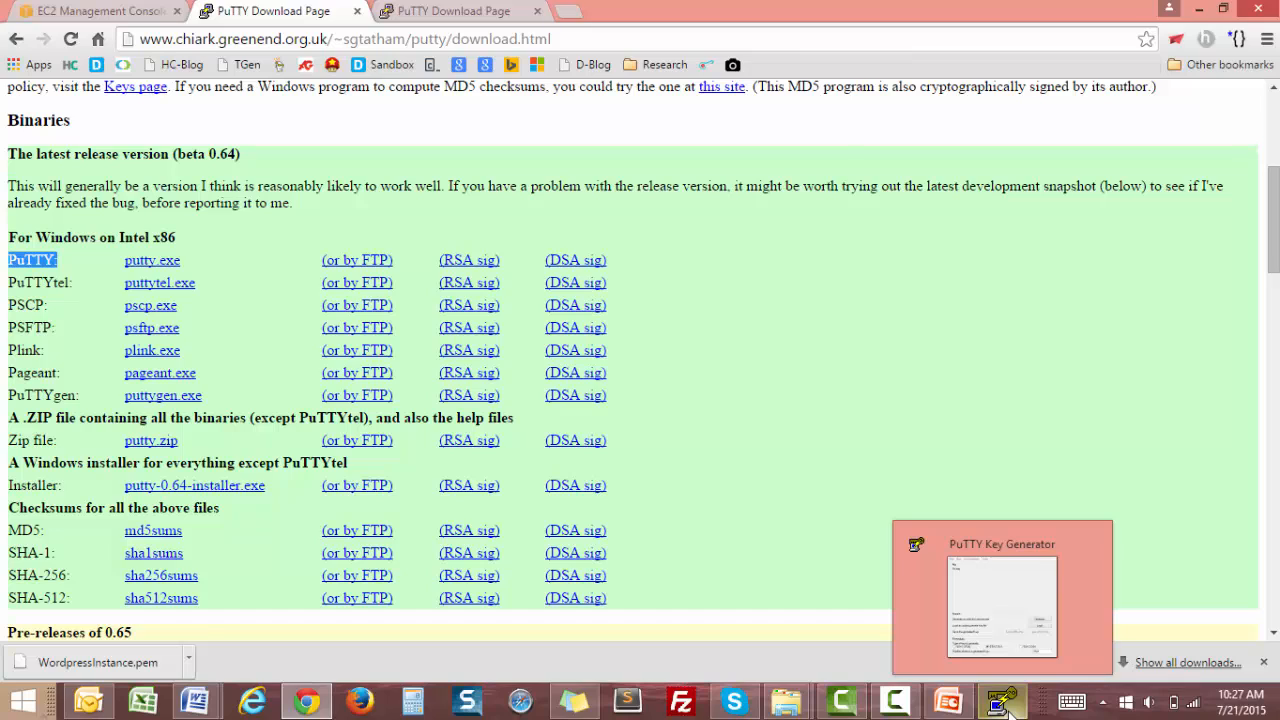
click(1007, 706)
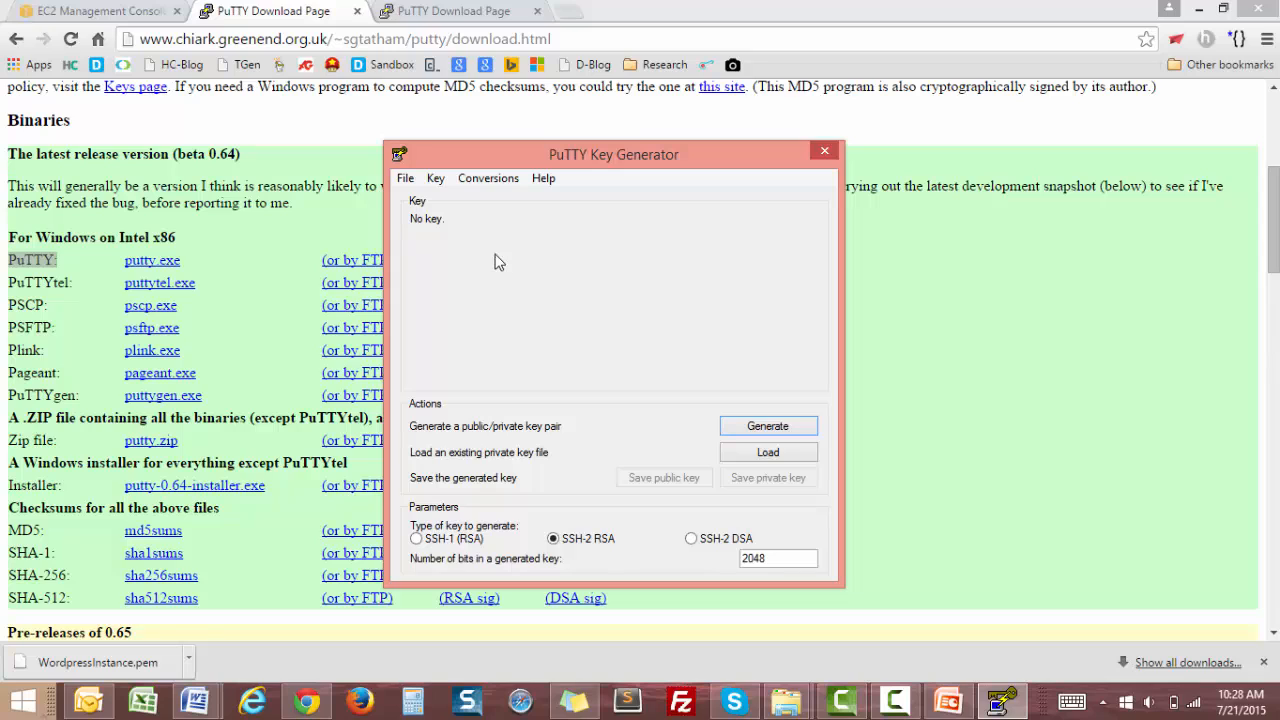
click(490, 178)
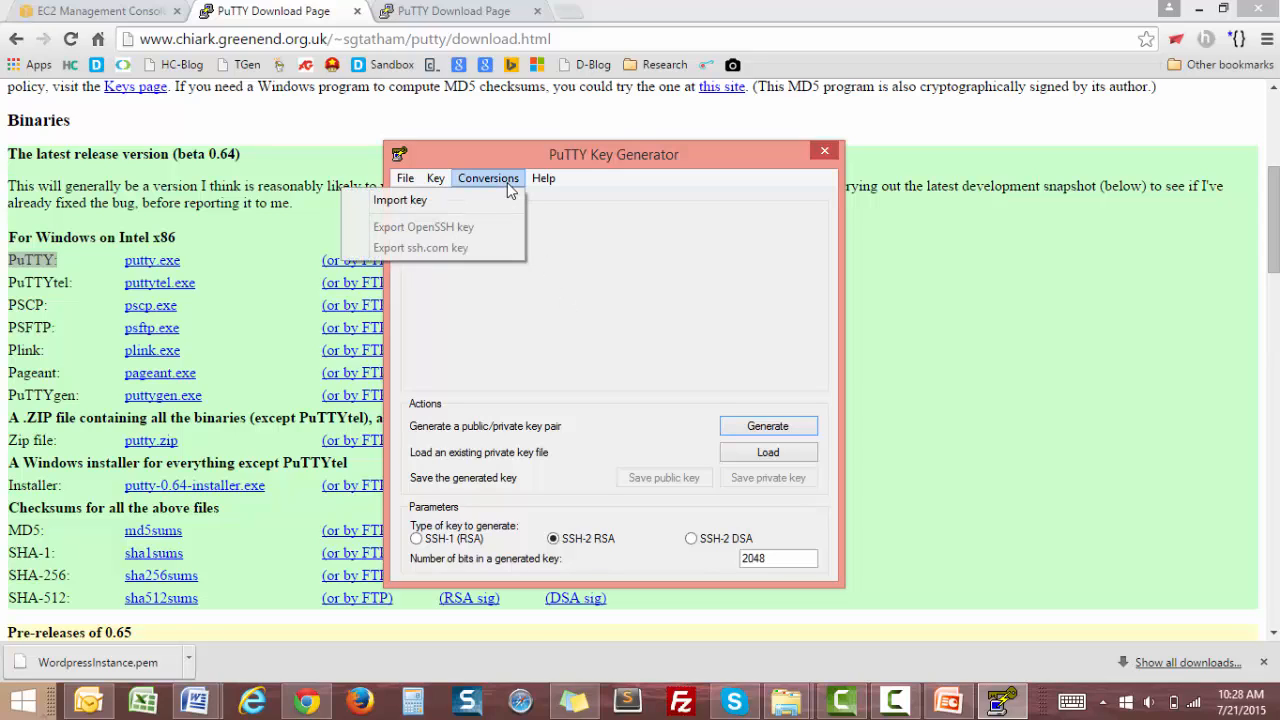
click(445, 200)
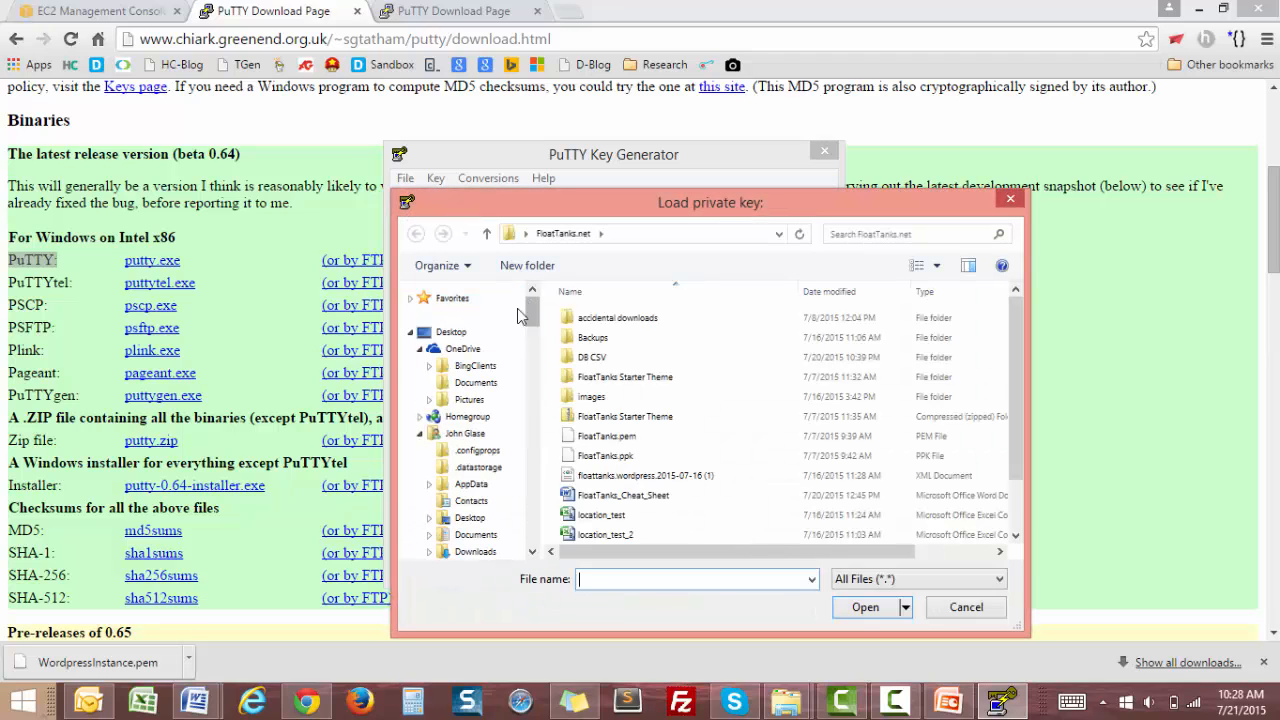
click(452, 333)
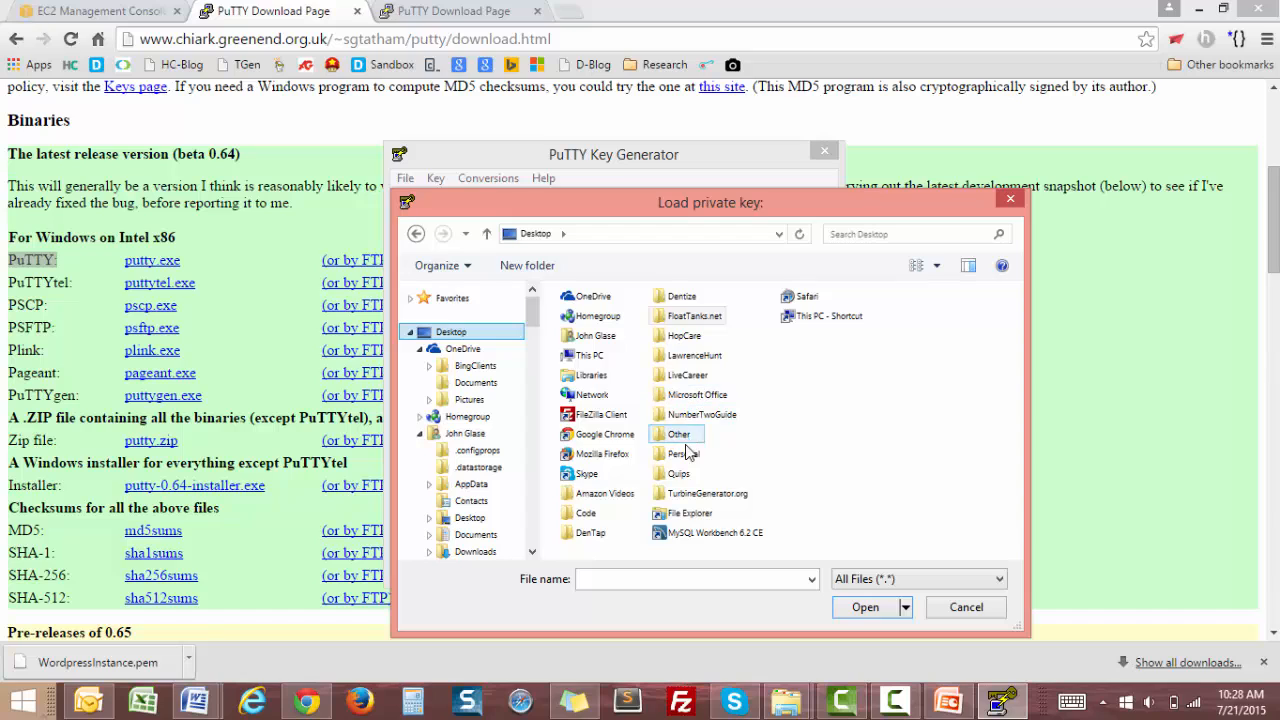
double_click(593, 498)
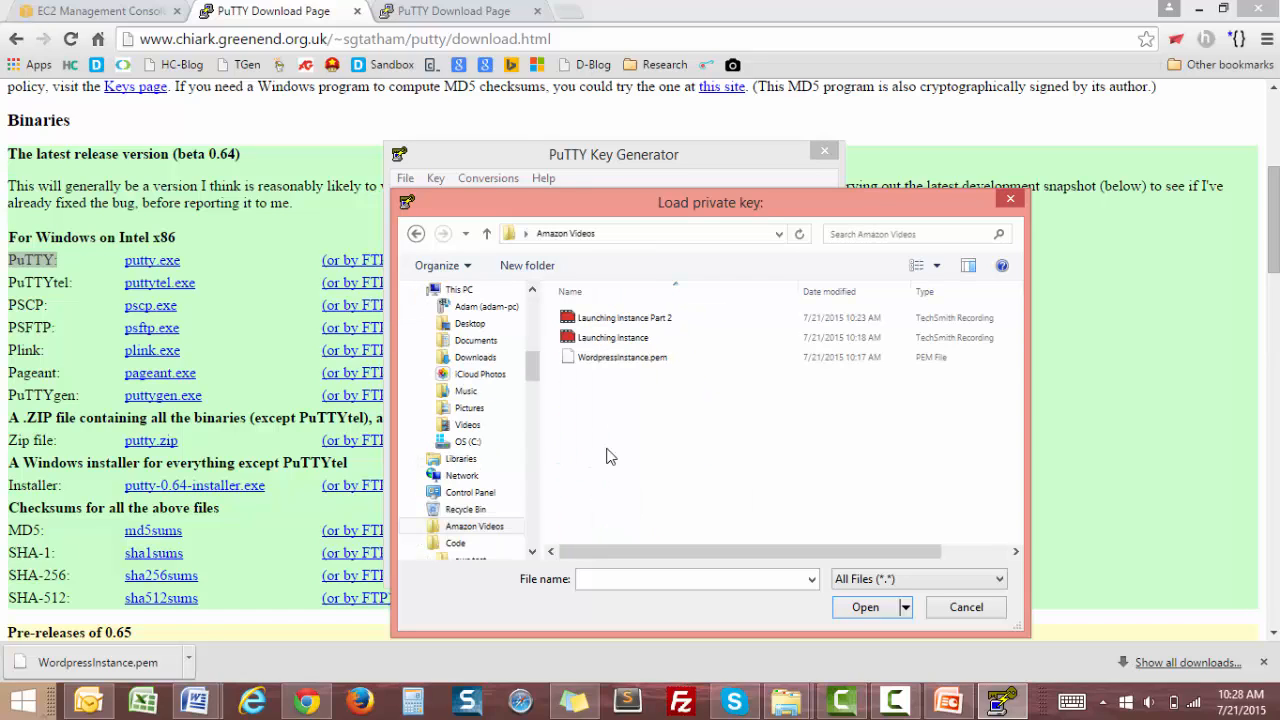
double_click(640, 360)
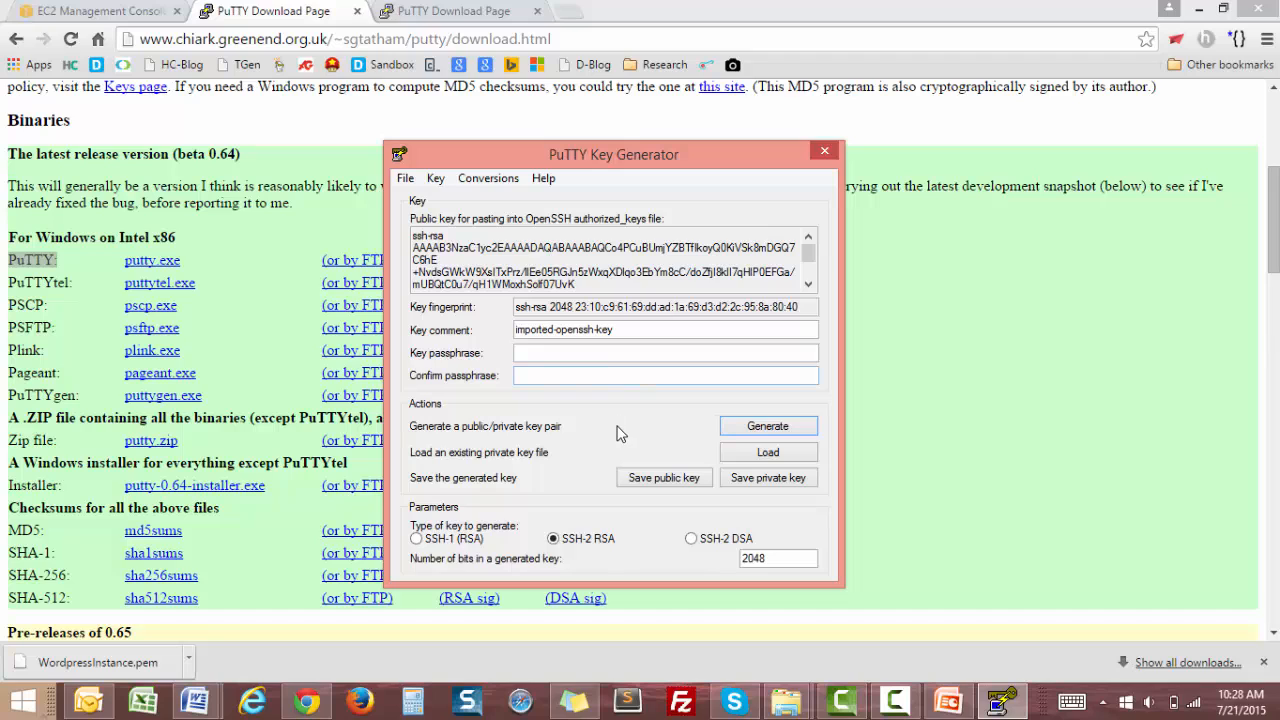
Save the private key without a passphrase as WordpressInstance in the Amazon Videos folder.
click(763, 481)
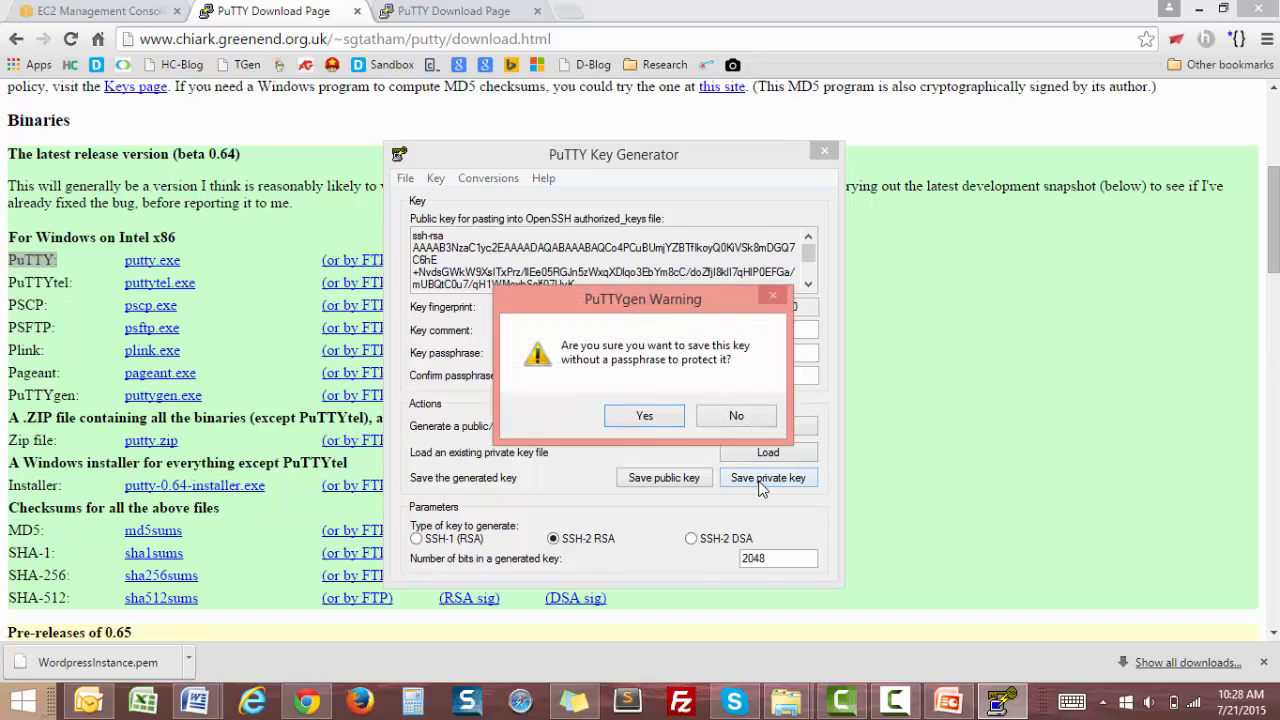
click(645, 416)
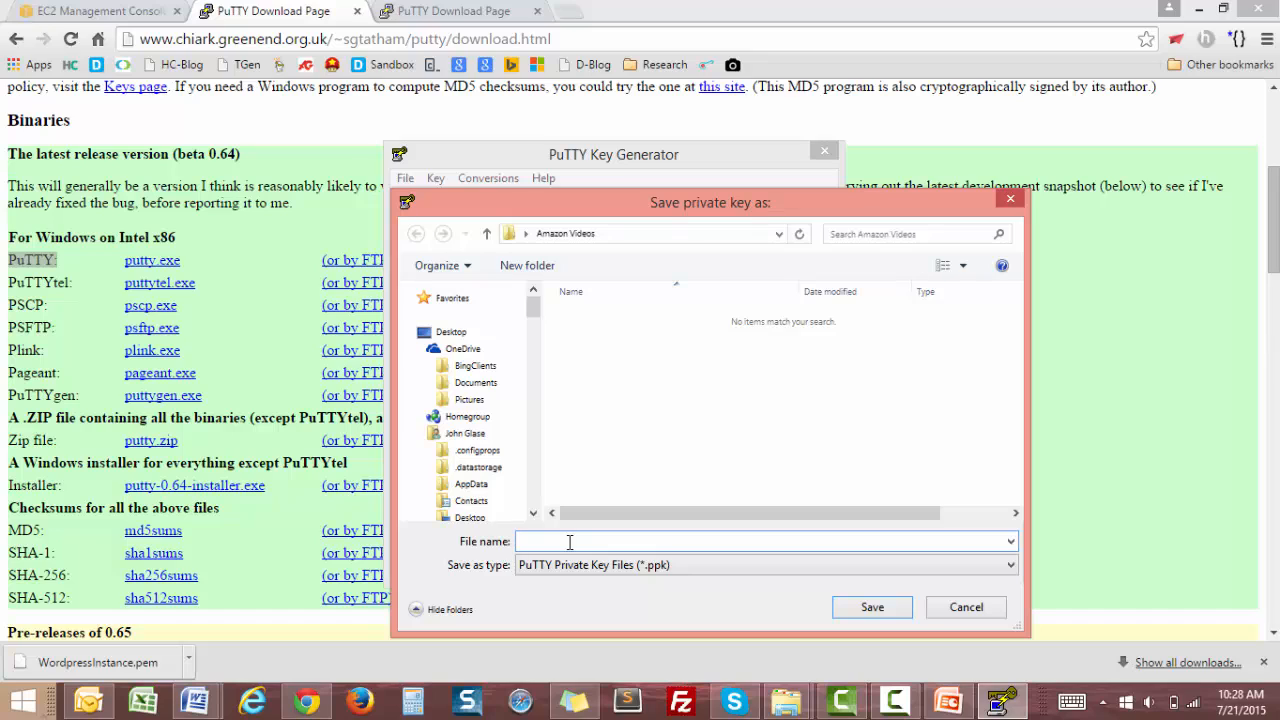
text(wor)
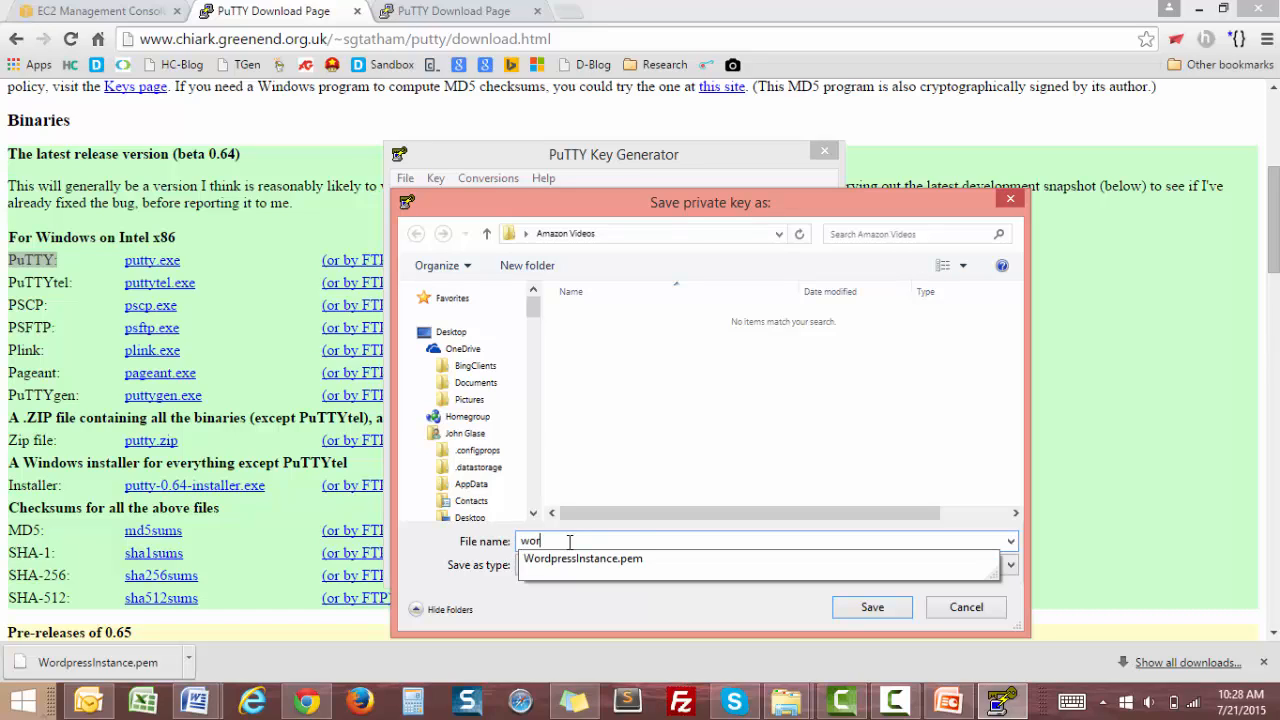
key(Down)
key(BackSpace)
key(BackSpace)
key(BackSpace)
key(BackSpace)
click(690, 617)
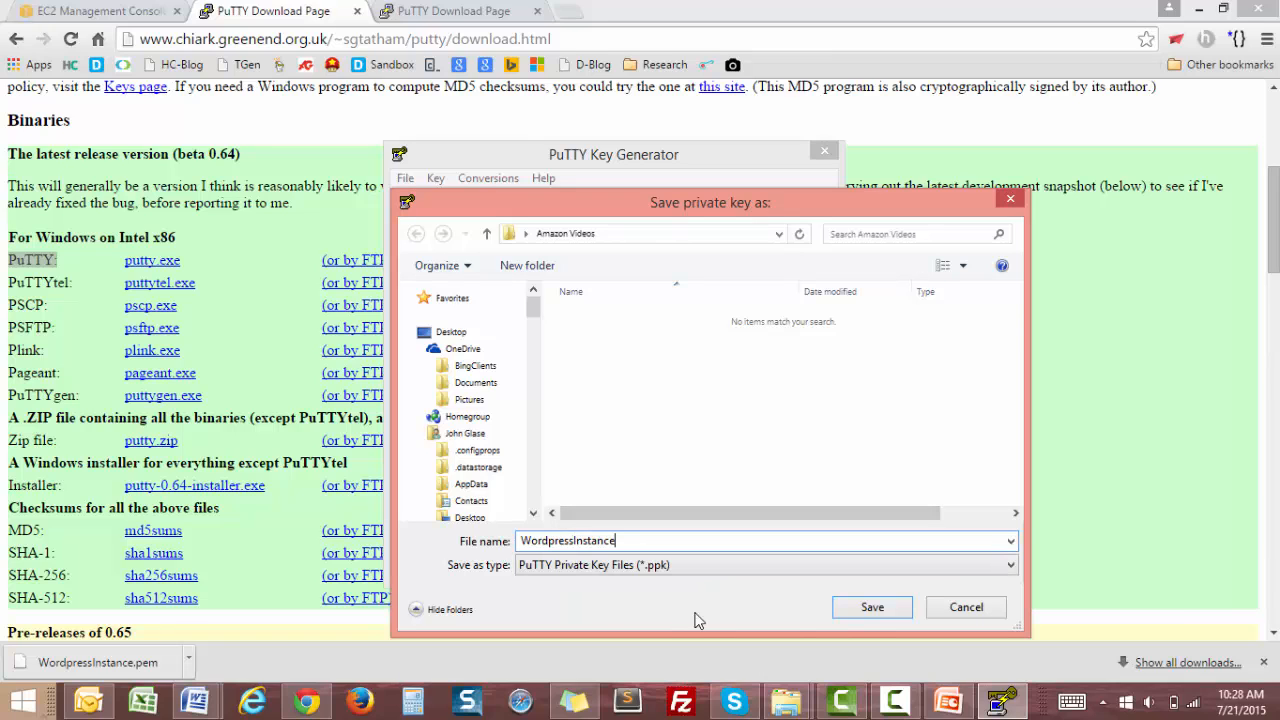
click(888, 608)
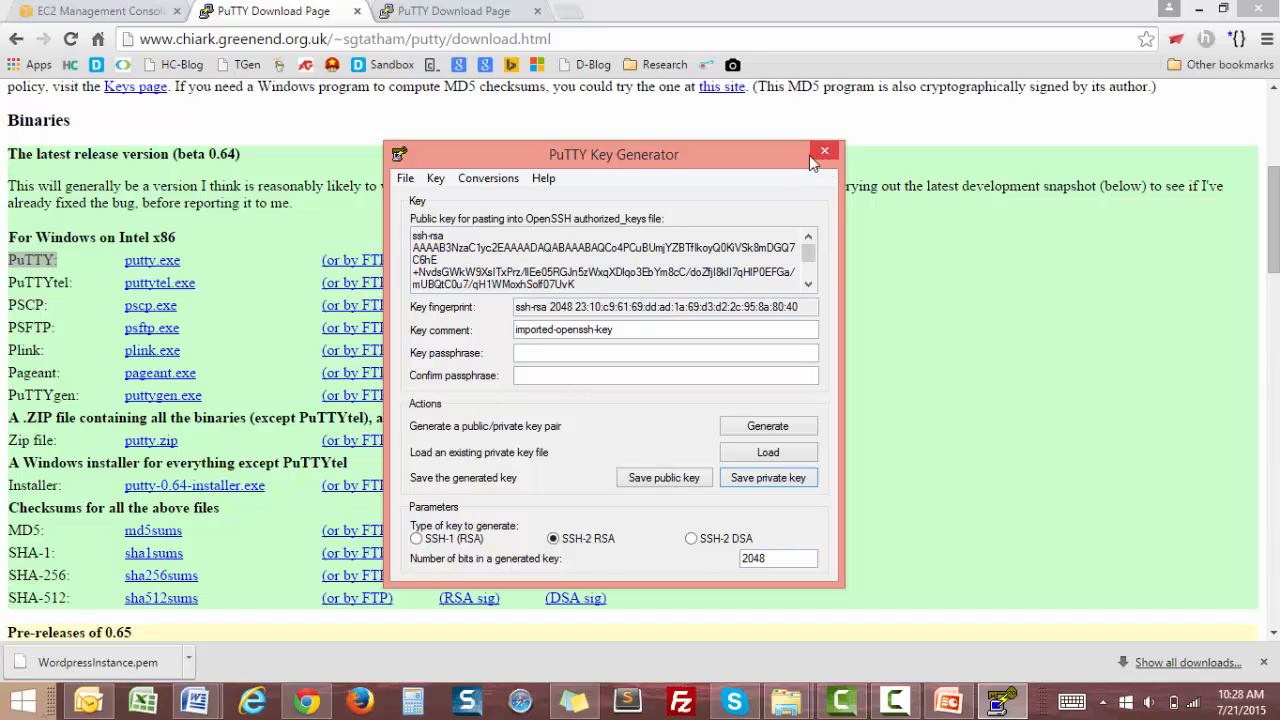
Launch PuTTY from the Code folder on the desktop.
click(1200, 8)
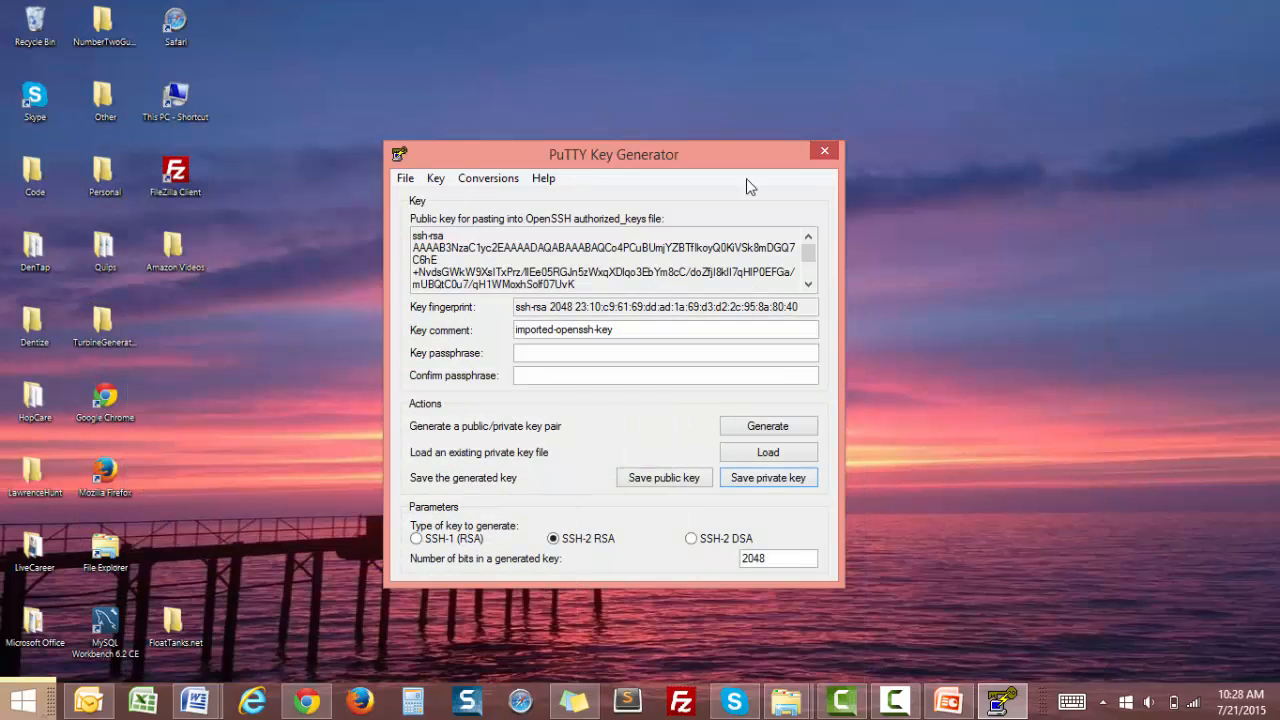
double_click(35, 175)
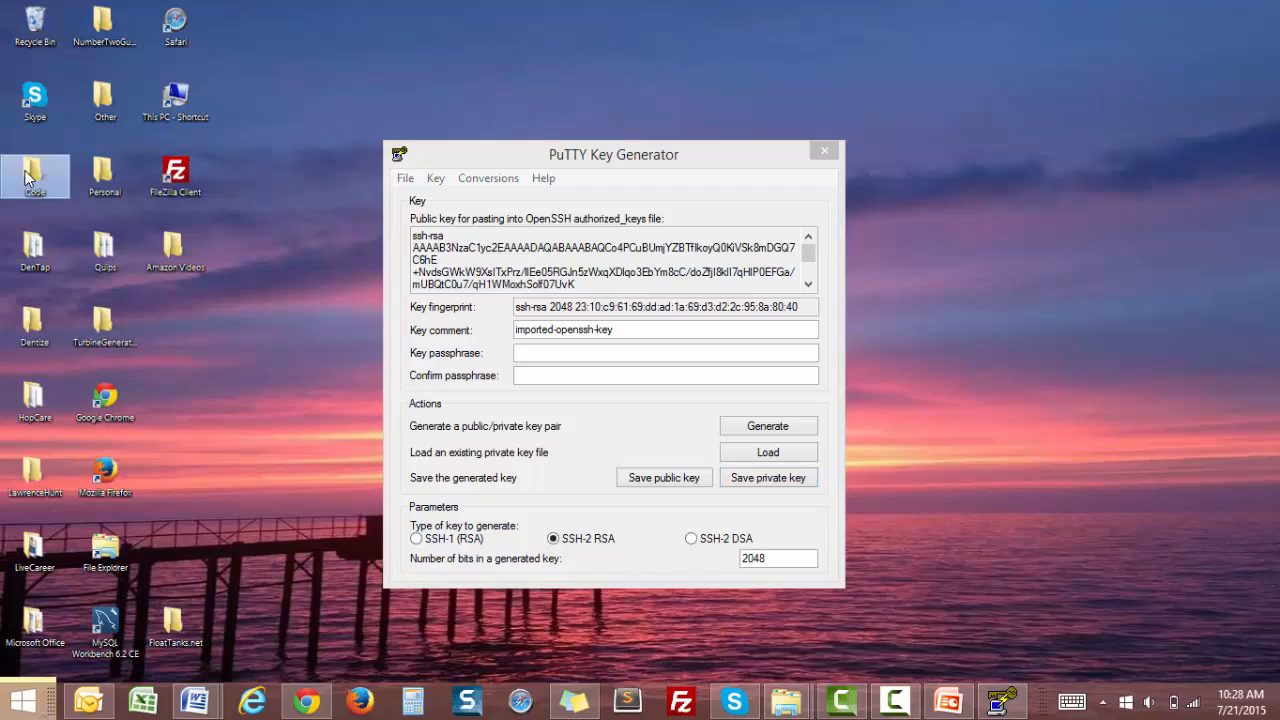
double_click(345, 488)
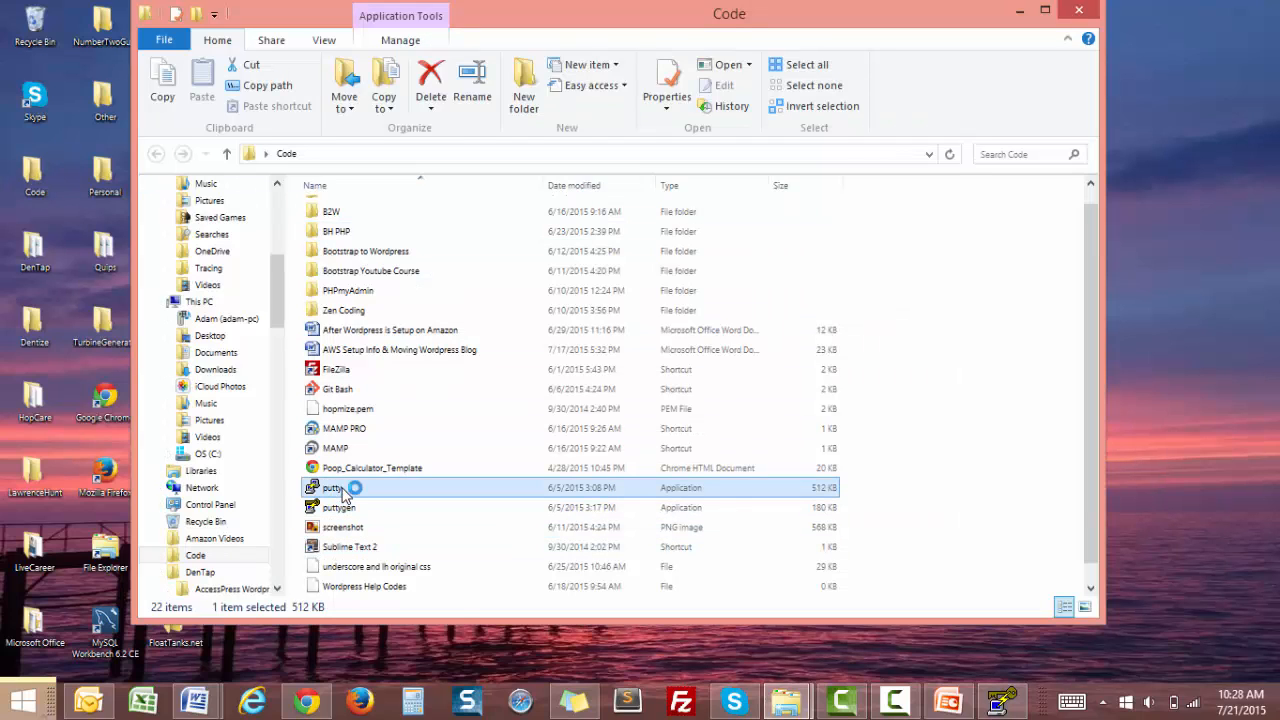
click(1019, 10)
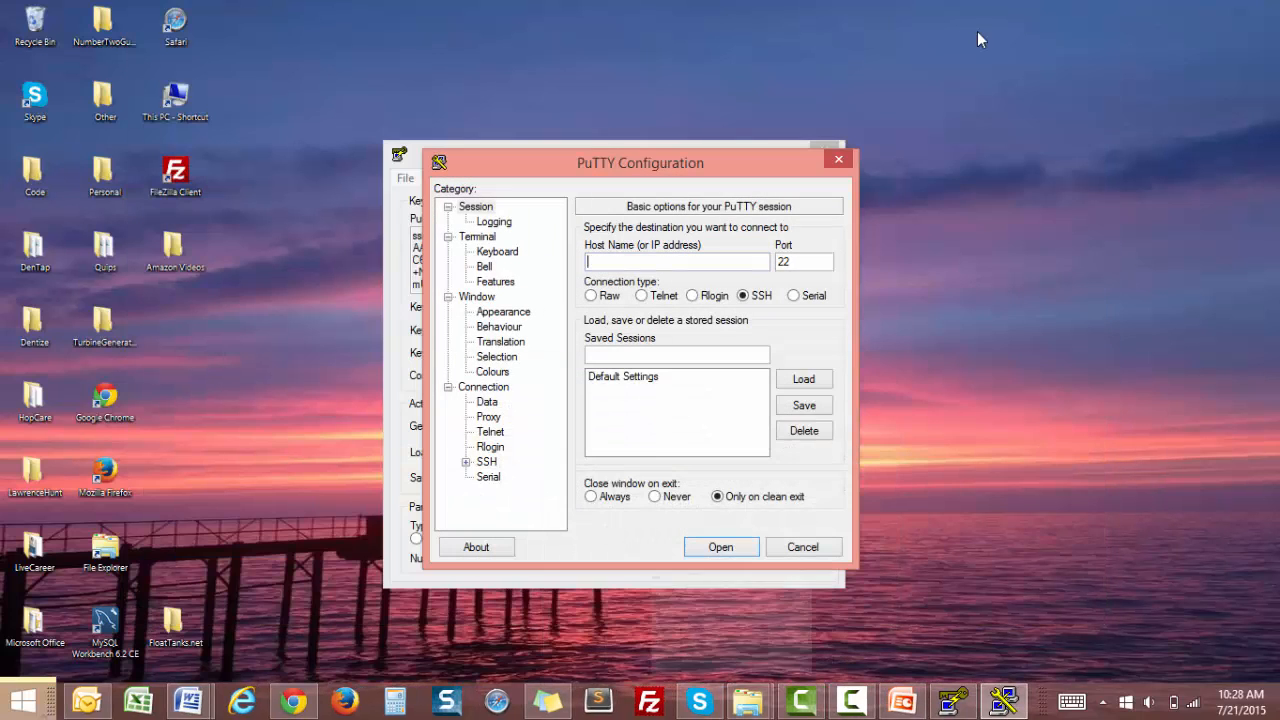
Close PuTTY Key Generator, keeping the PuTTY Configuration window open.
drag(647, 159, 611, 152)
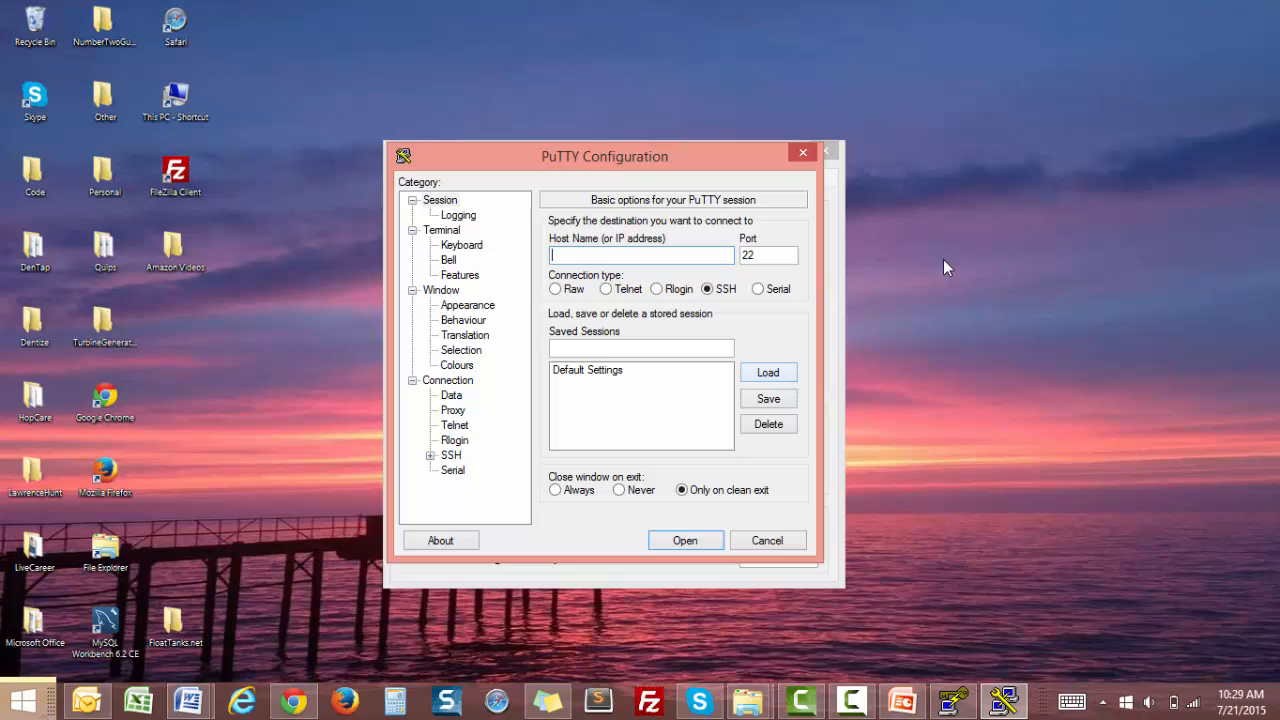
drag(711, 156, 540, 164)
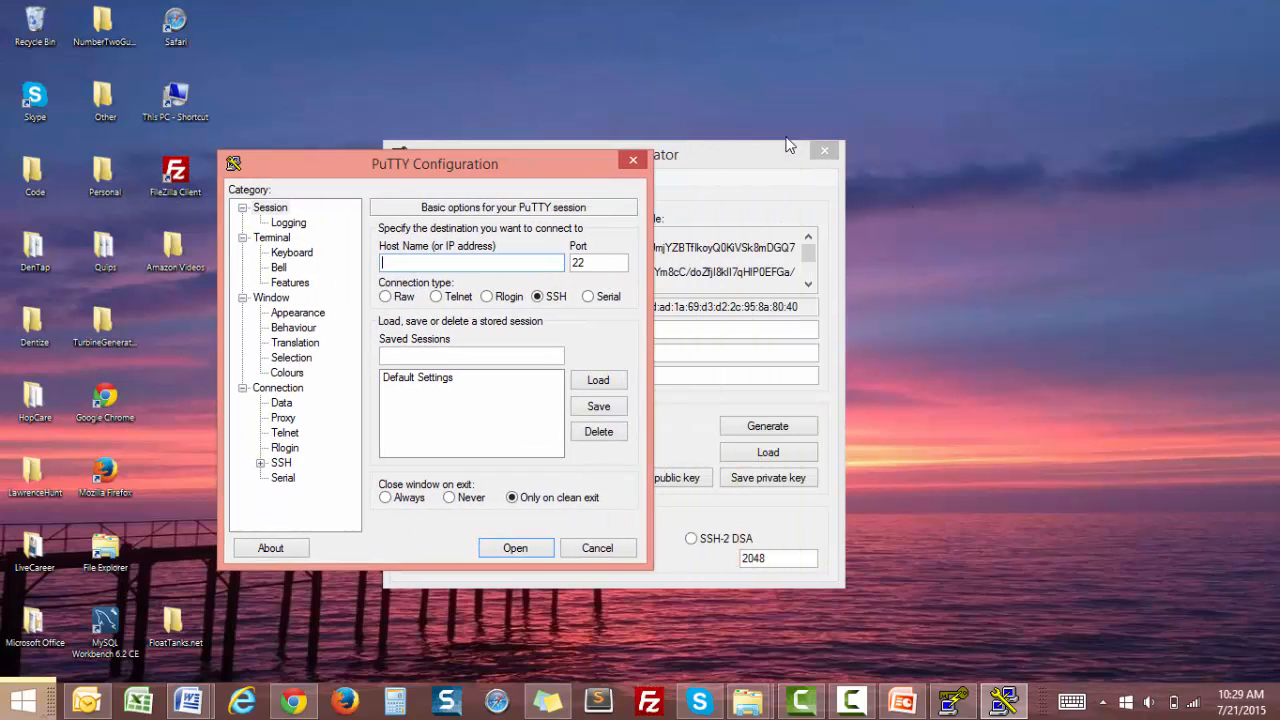
drag(798, 146, 1148, 133)
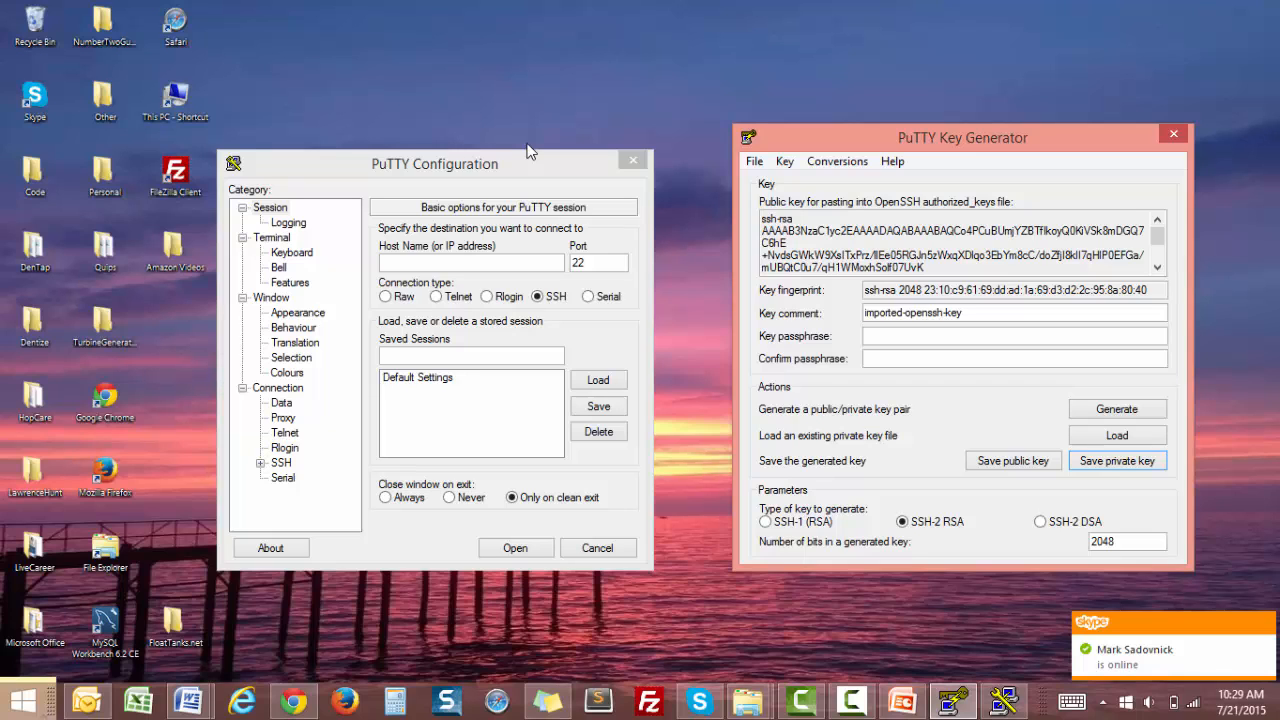
click(1171, 135)
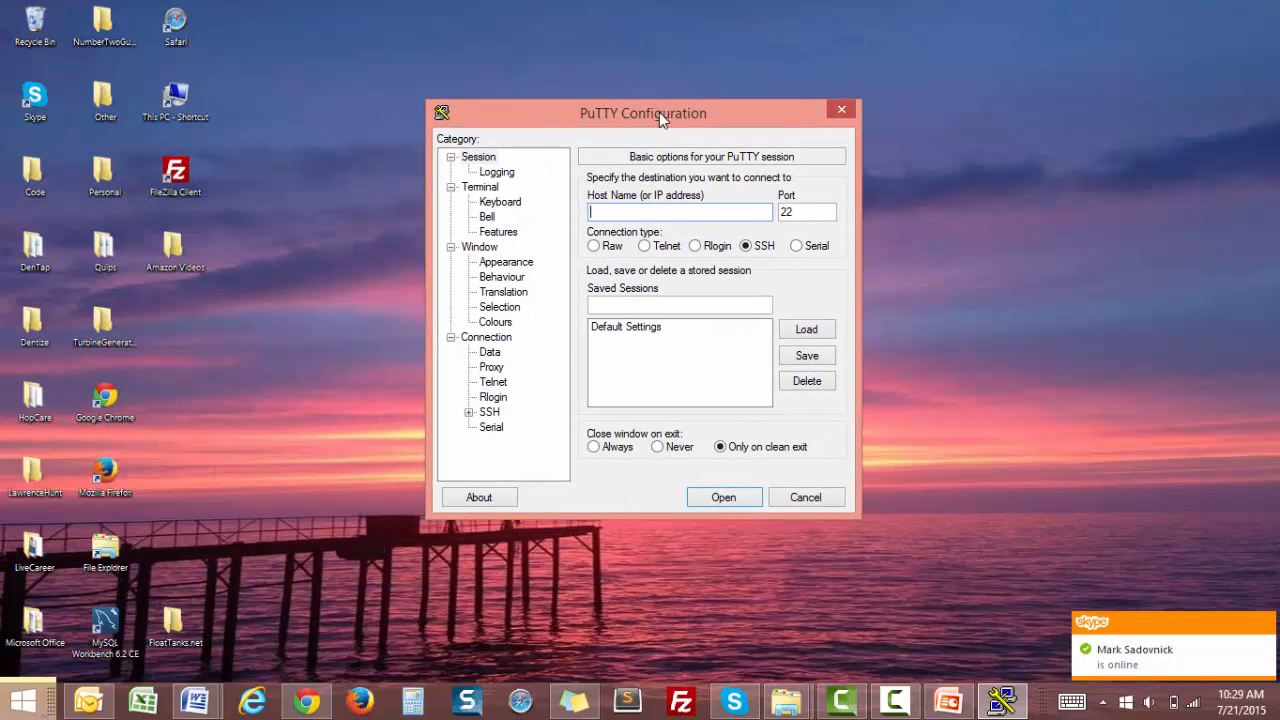
Switch to the EC2 Management Console tab in the browser.
click(306, 700)
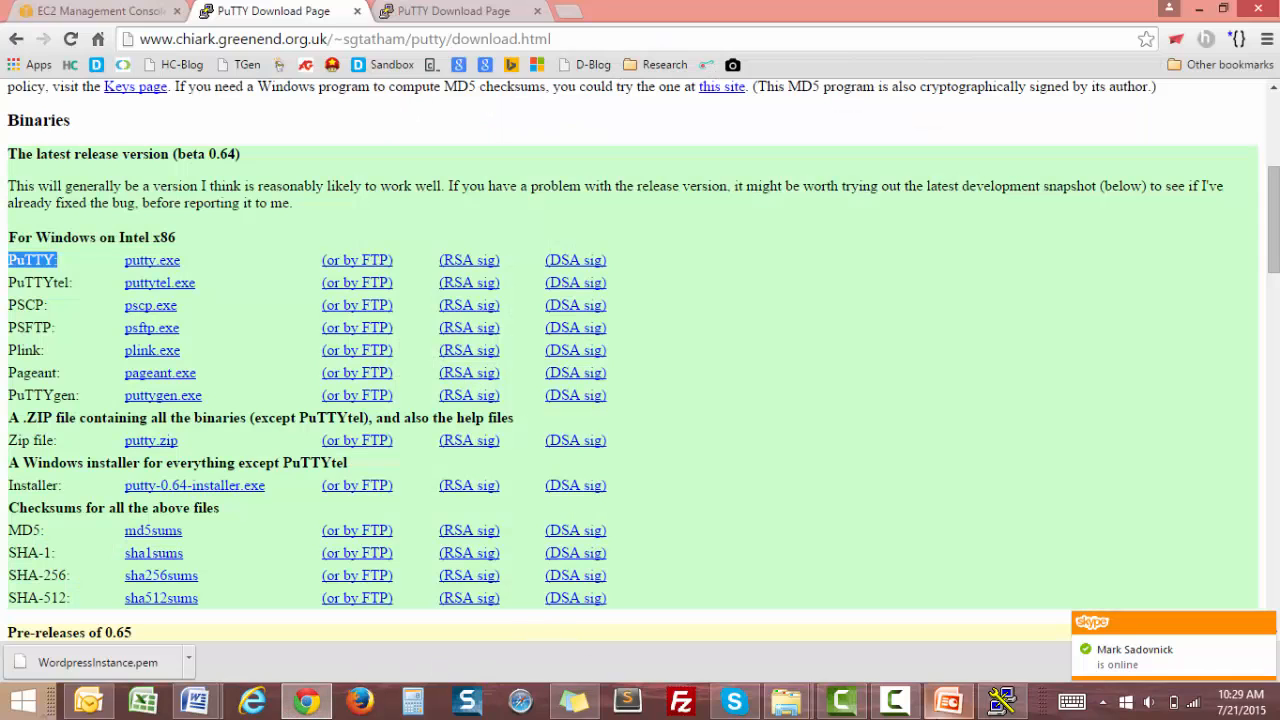
click(1001, 700)
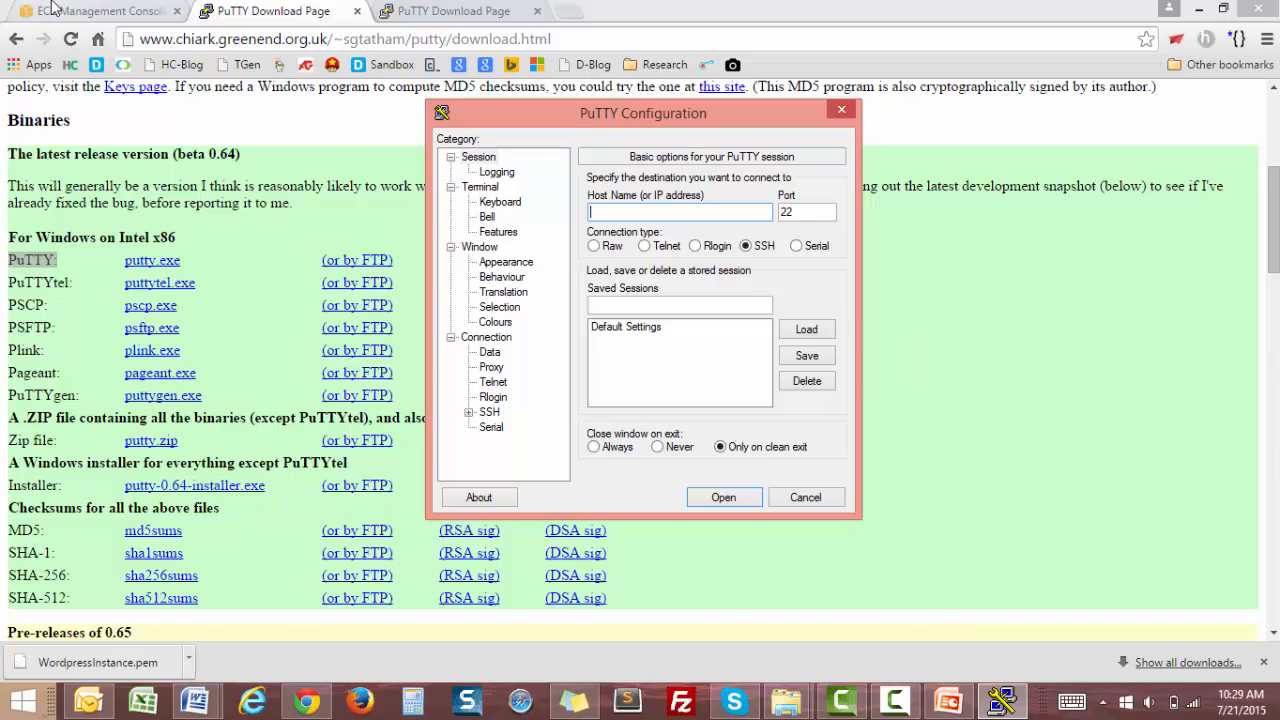
click(95, 11)
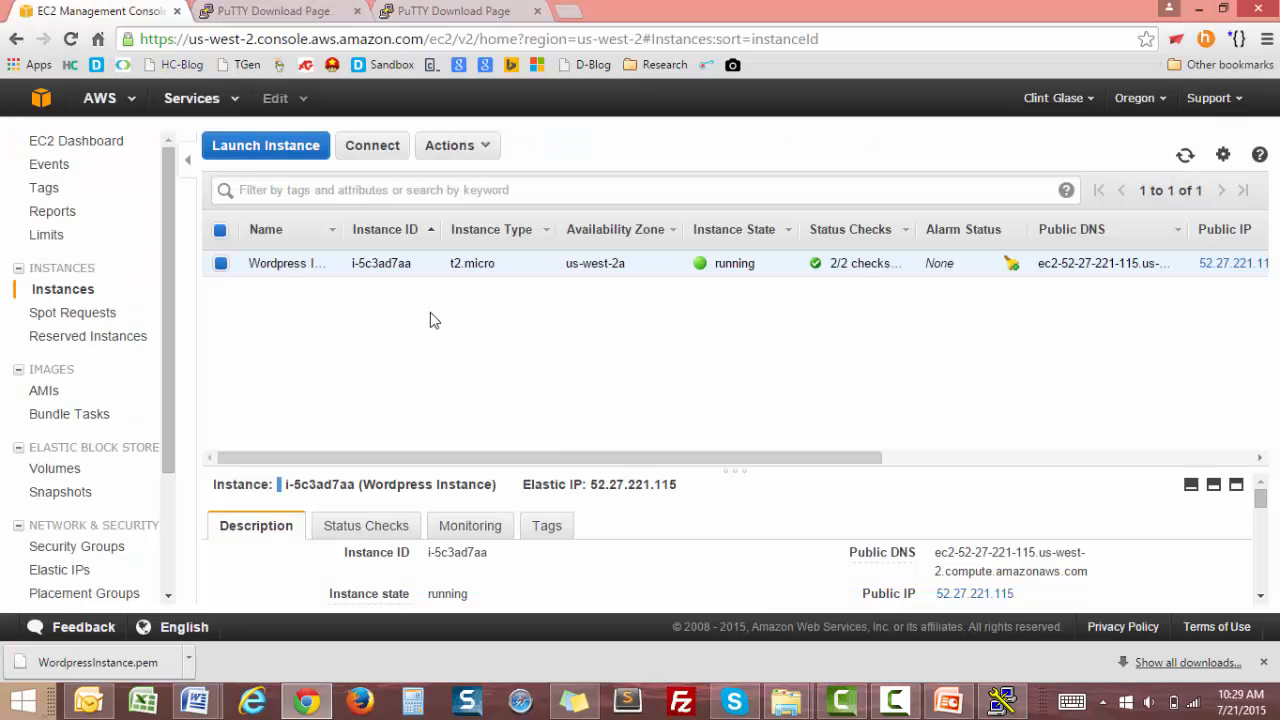
click(1001, 700)
click(1224, 12)
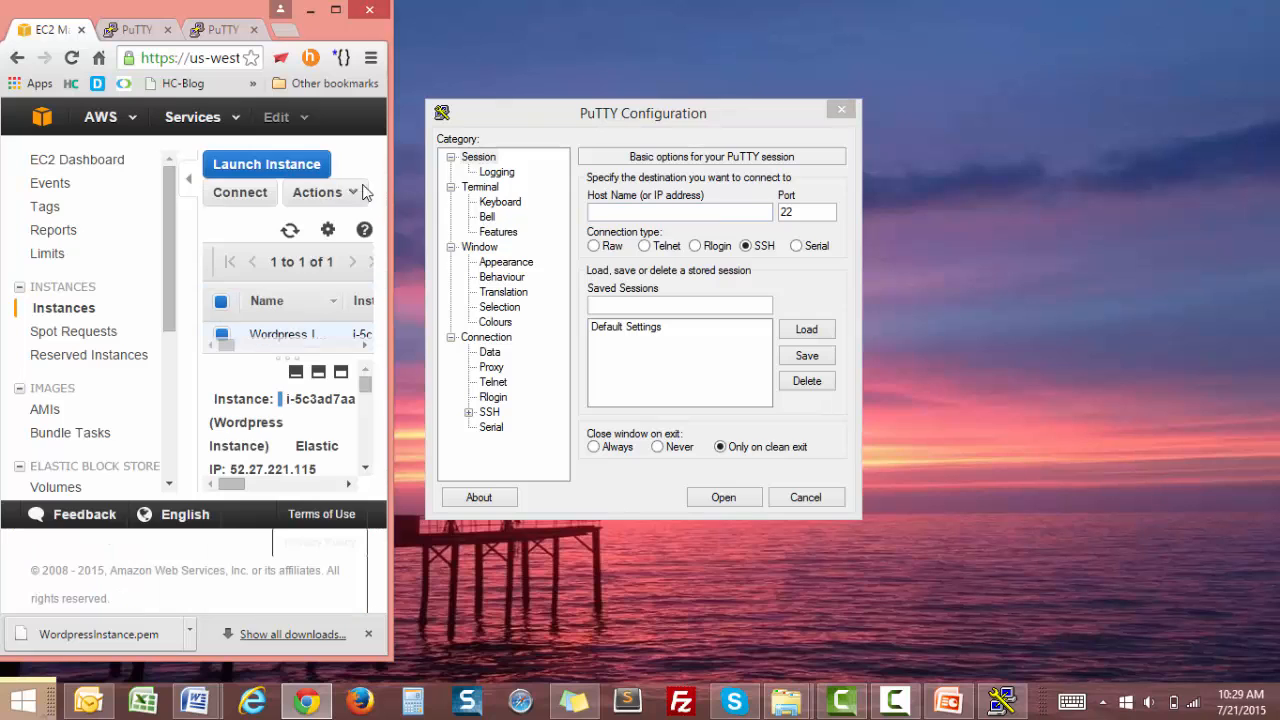
drag(570, 107, 888, 99)
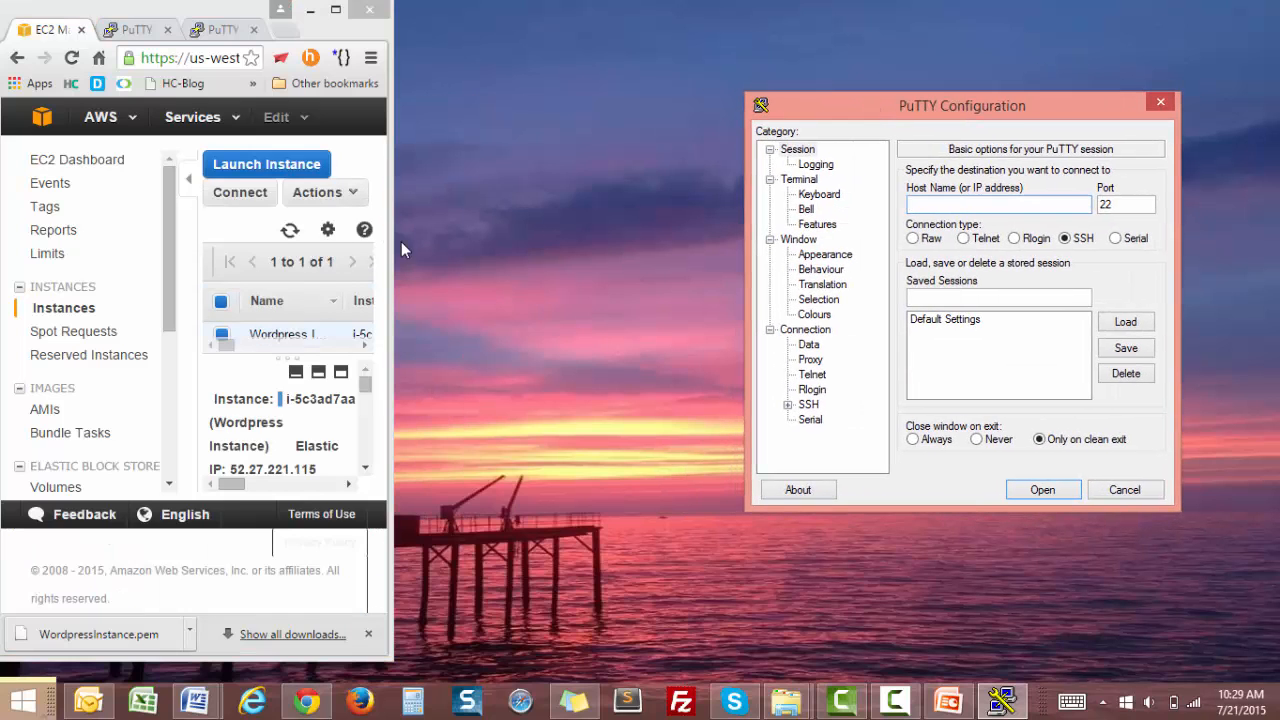
drag(396, 241, 721, 234)
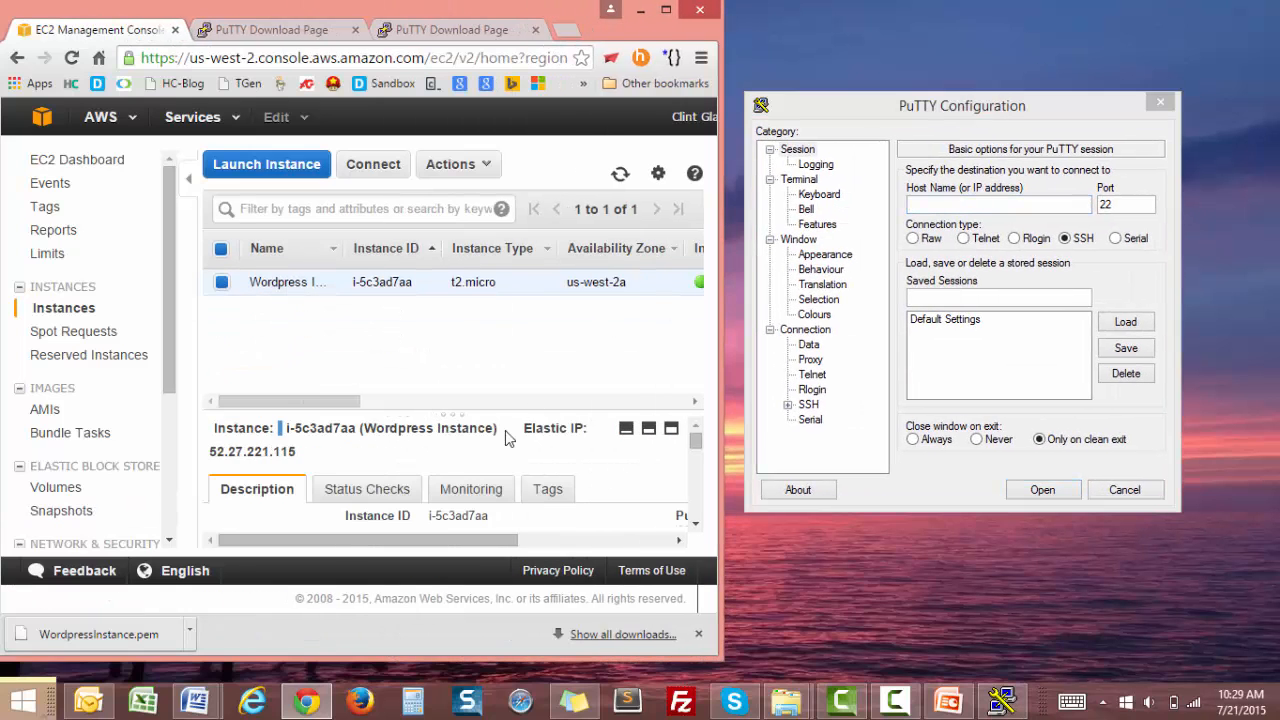
click(666, 9)
Copy the instance's Elastic IP address 52.27.221.115 from the instance description.
scroll(790, 560, down, 1)
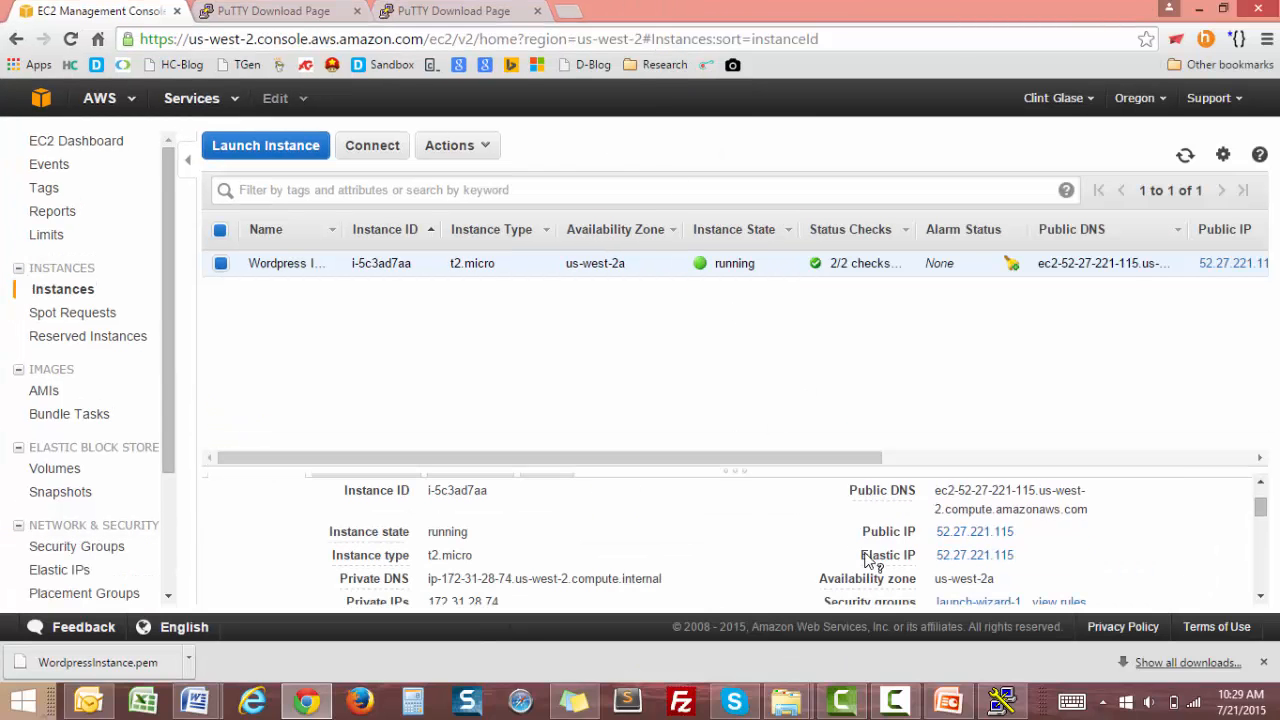
drag(1029, 559, 935, 558)
right_click(952, 567)
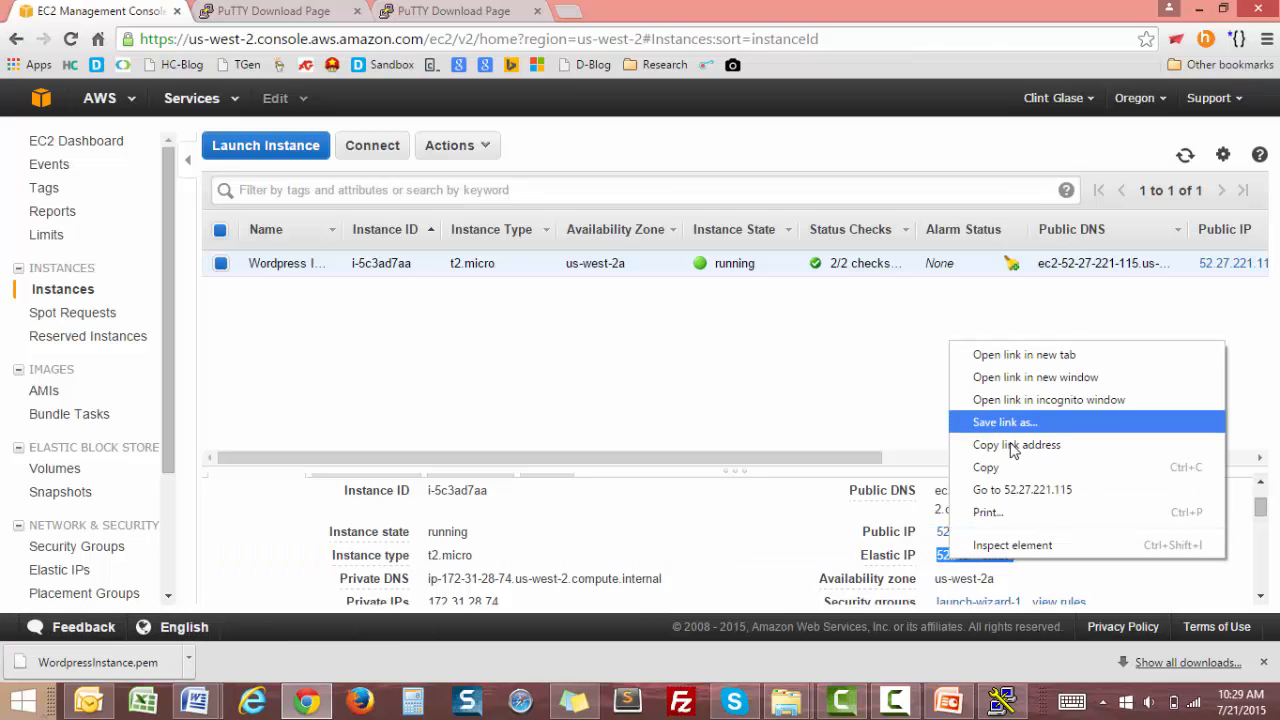
click(1010, 470)
Paste the Elastic IP into the PuTTY session's Host Name field.
click(1003, 700)
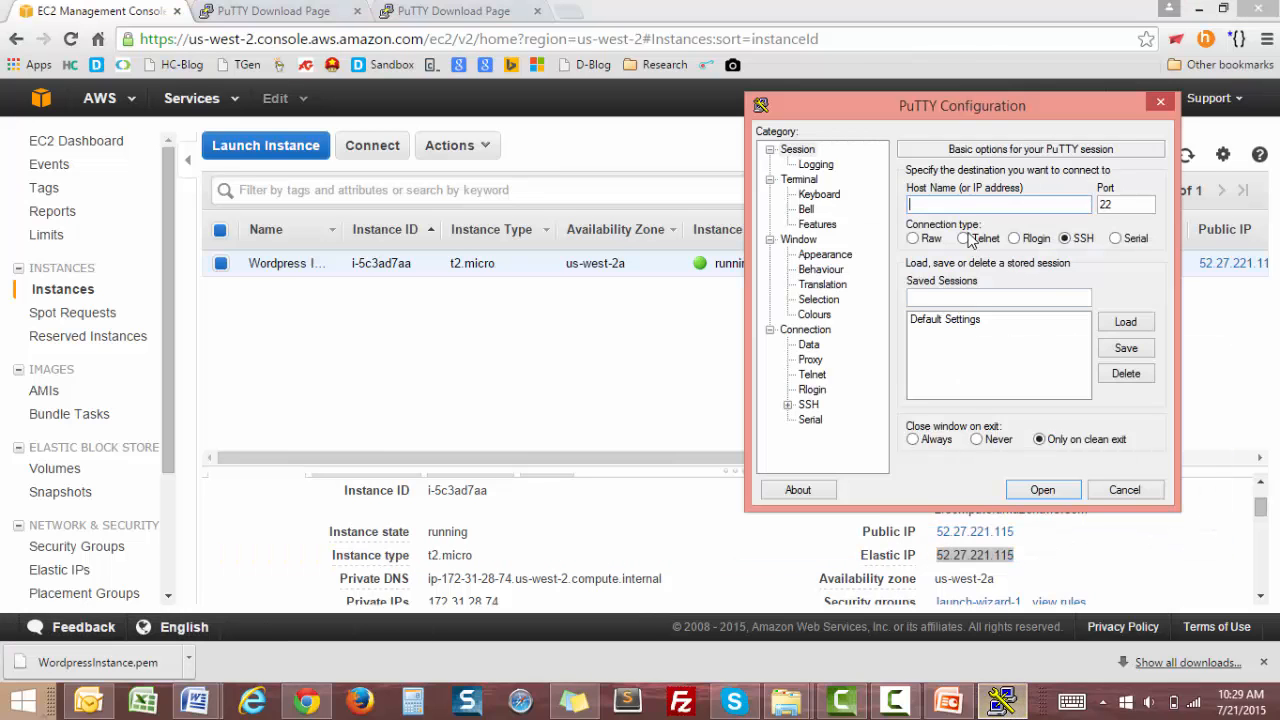
right_click(940, 200)
click(750, 275)
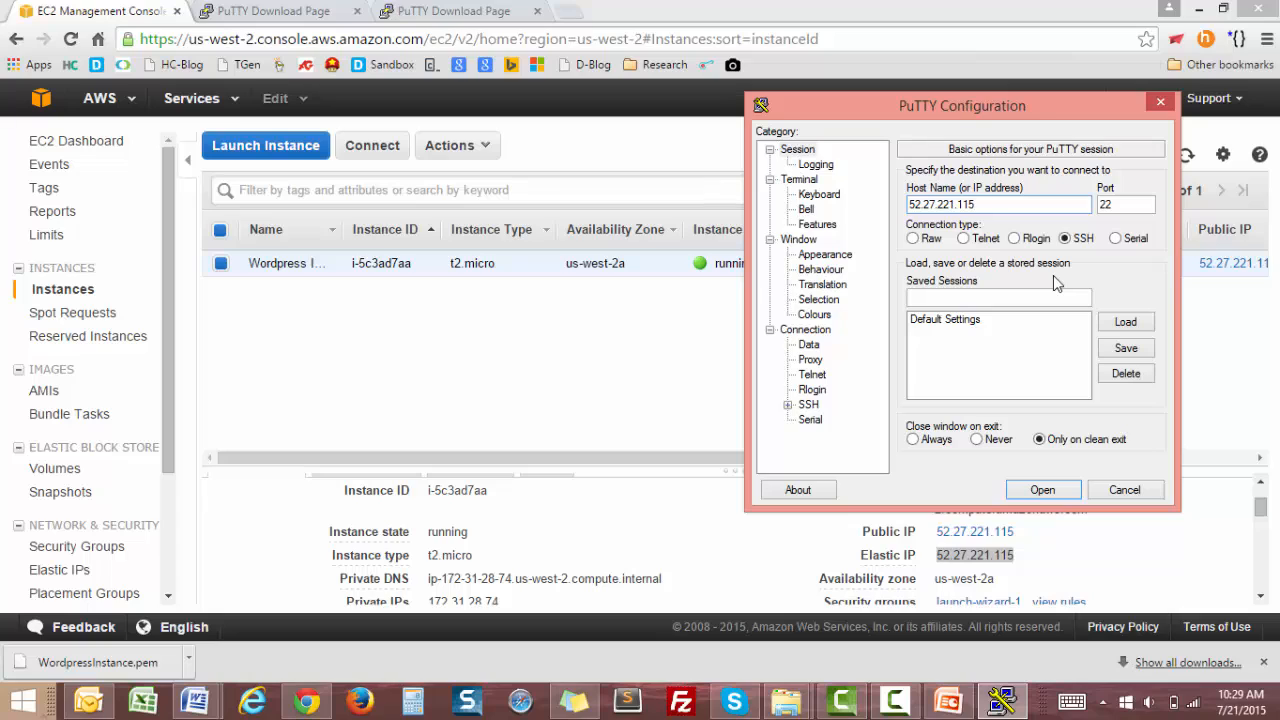
Under SSH authentication, set the private key file to WordpressInstance.ppk from the Amazon Videos folder.
click(808, 405)
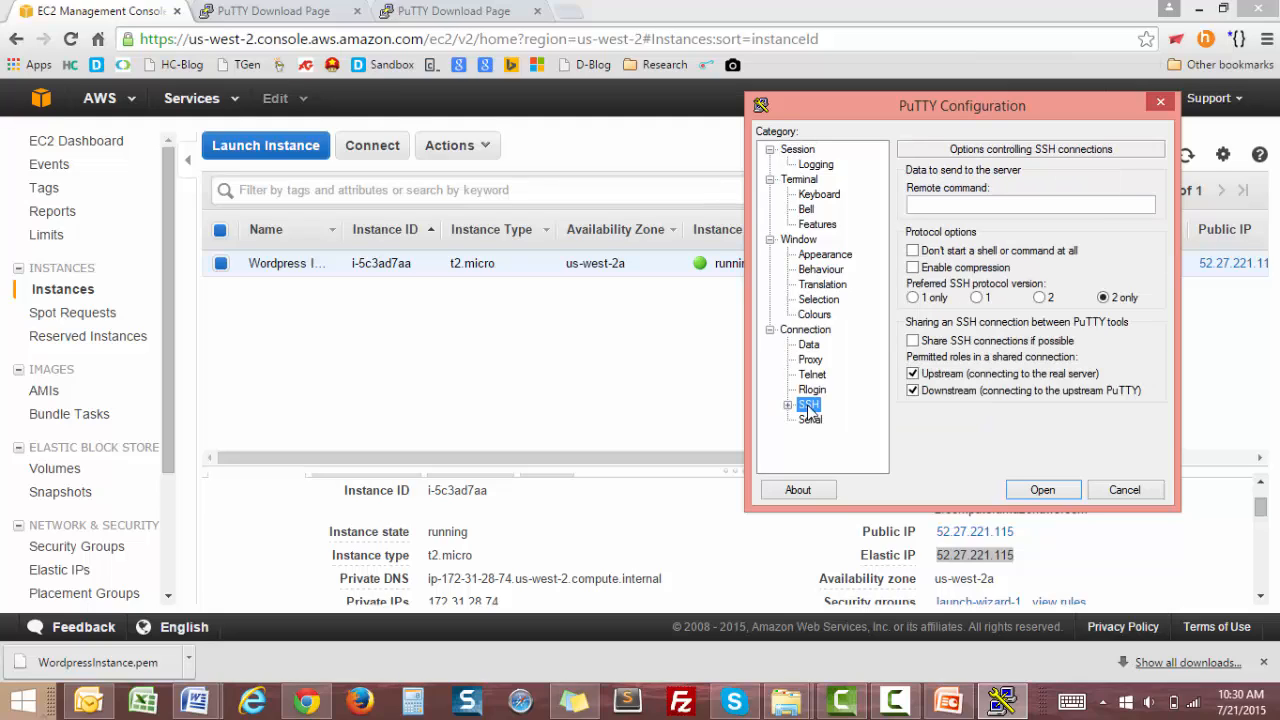
click(788, 405)
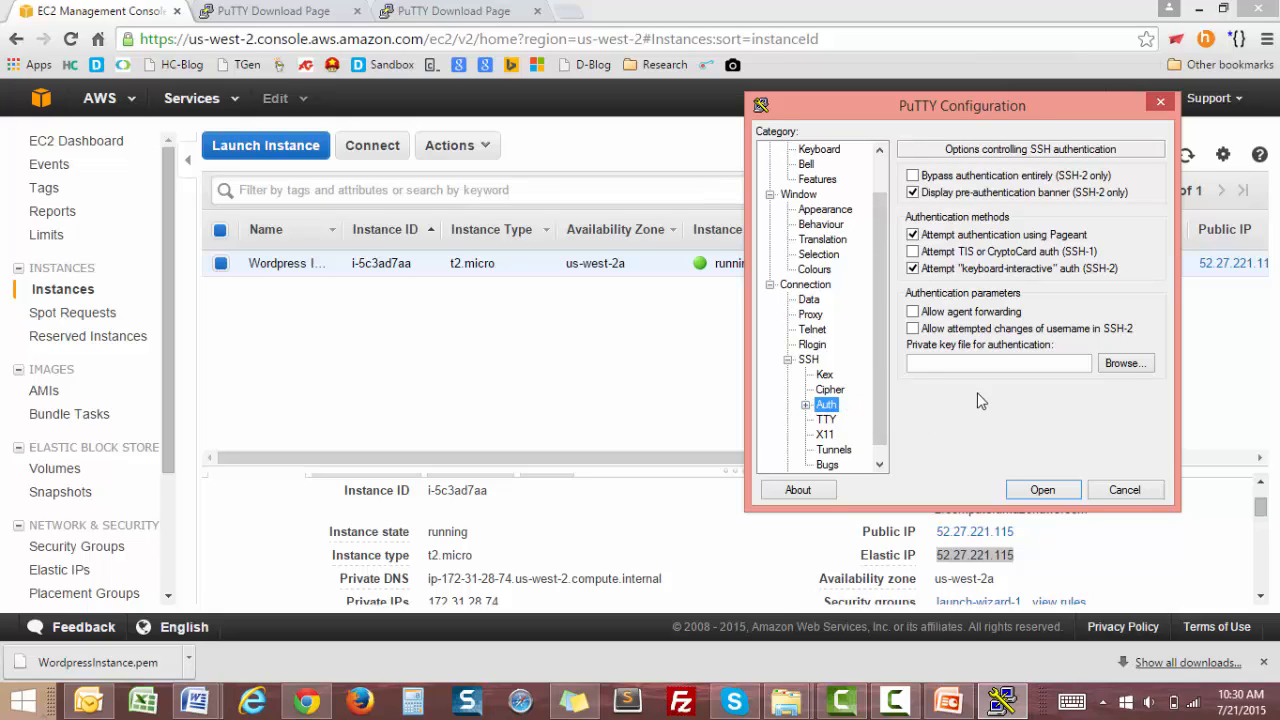
click(1123, 363)
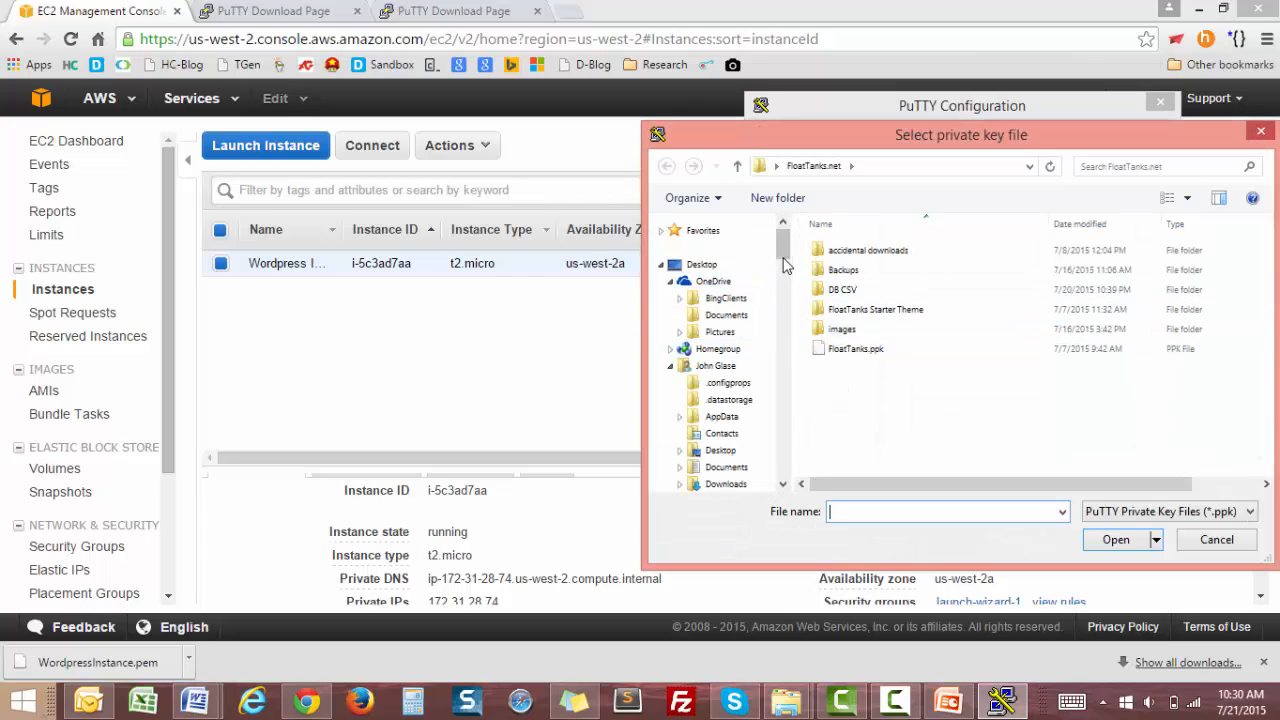
click(697, 266)
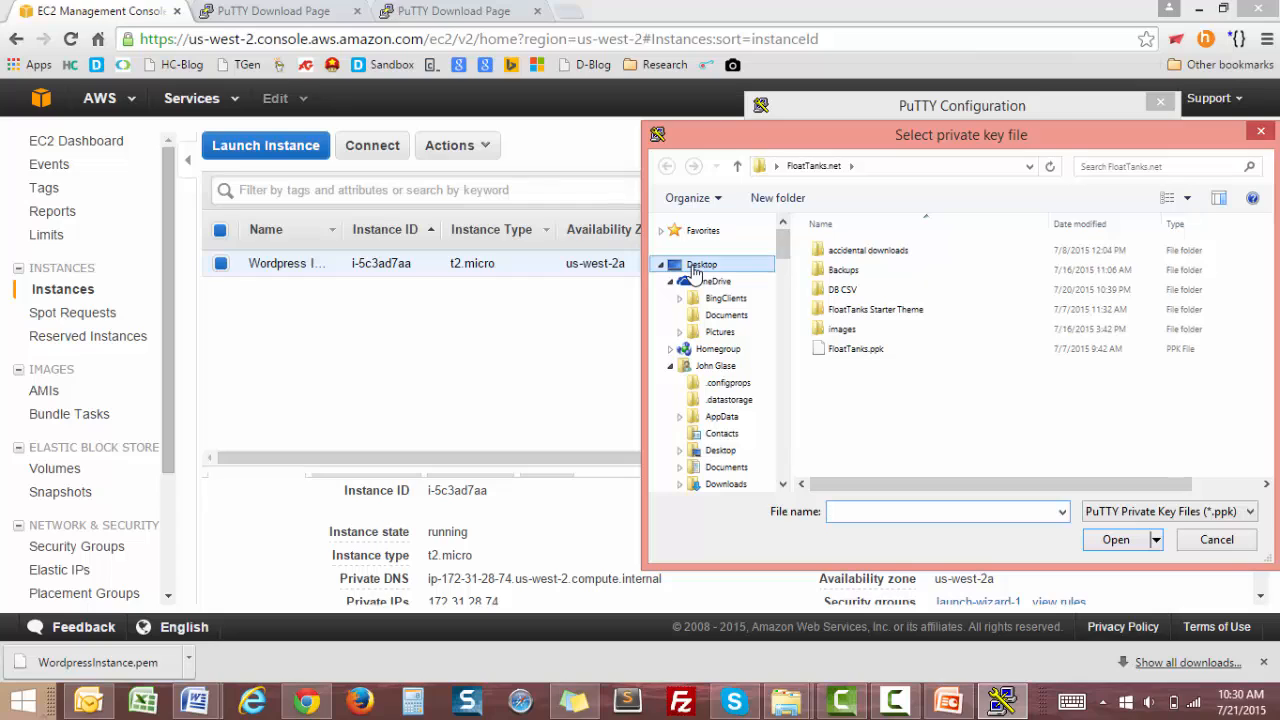
double_click(845, 348)
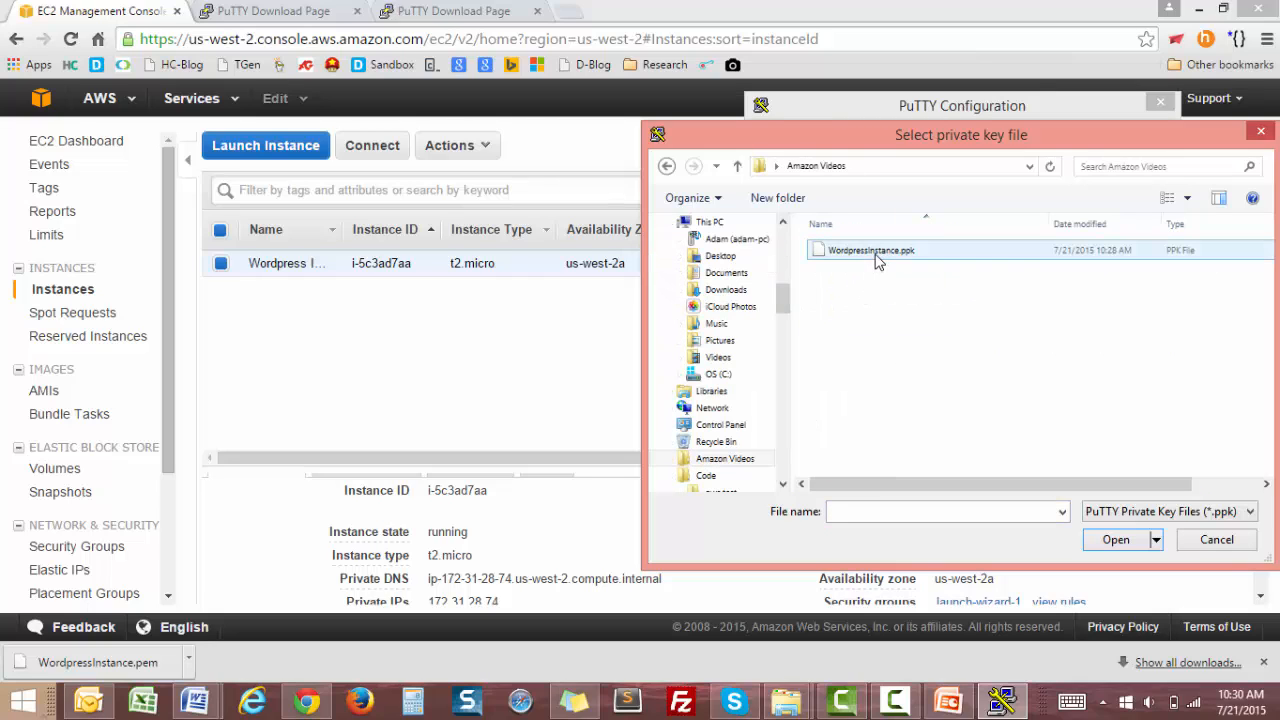
double_click(877, 260)
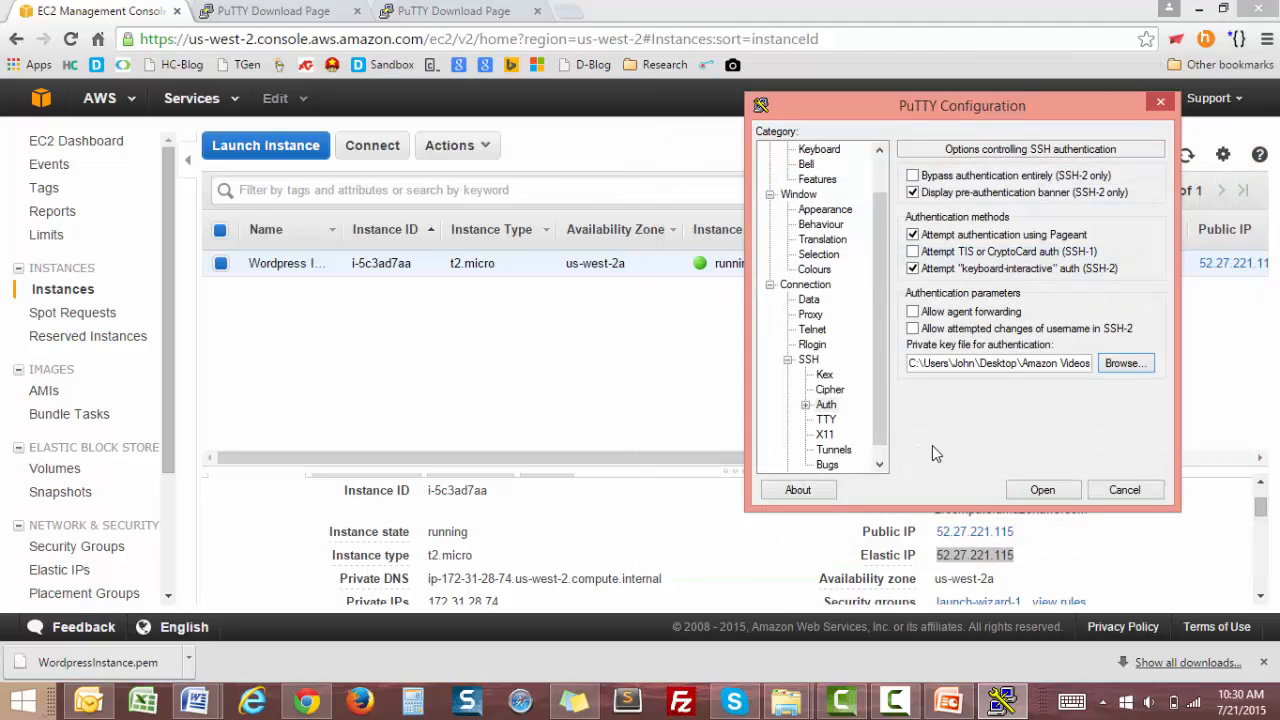
Open the SSH connection and accept the server's host key into PuTTY's cache.
click(1042, 490)
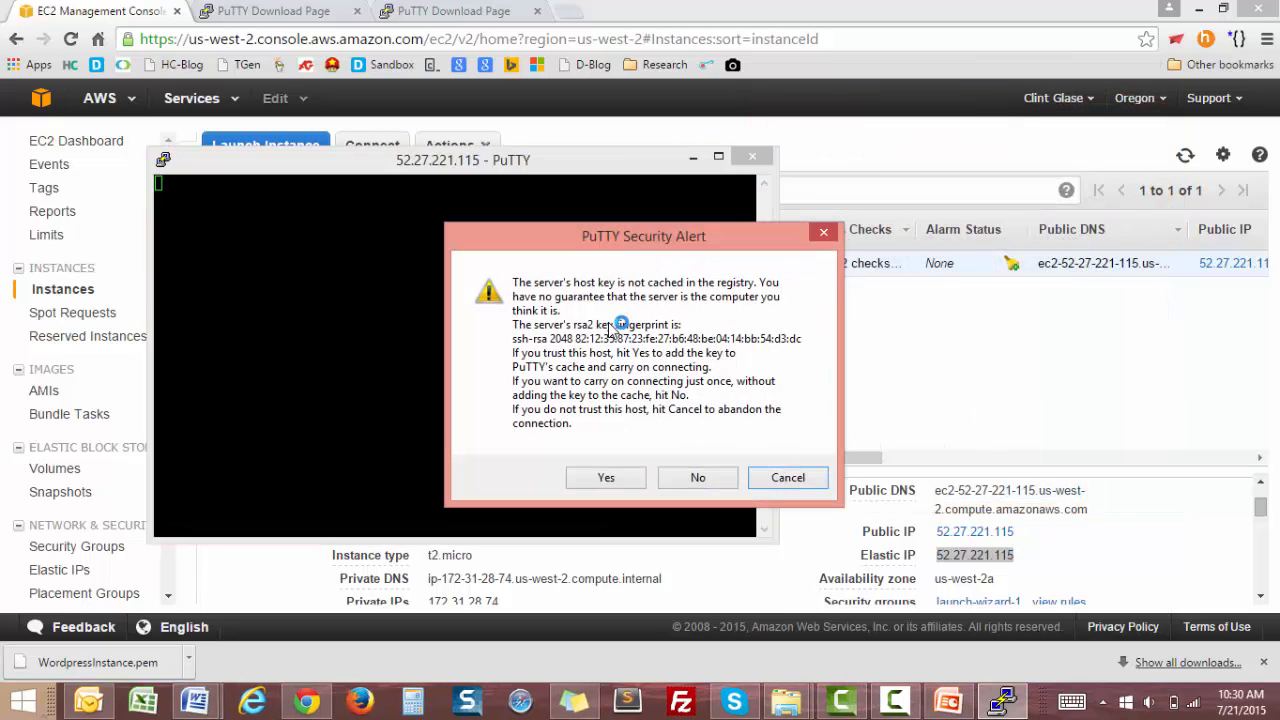
click(604, 479)
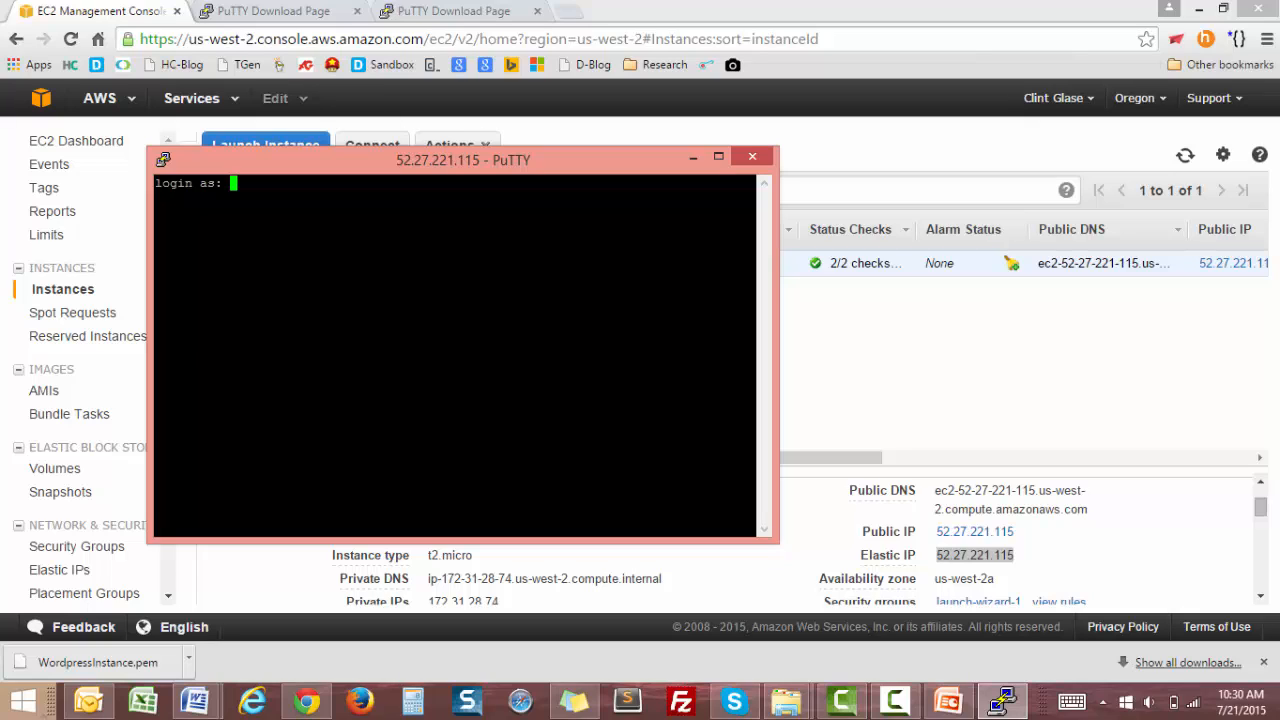